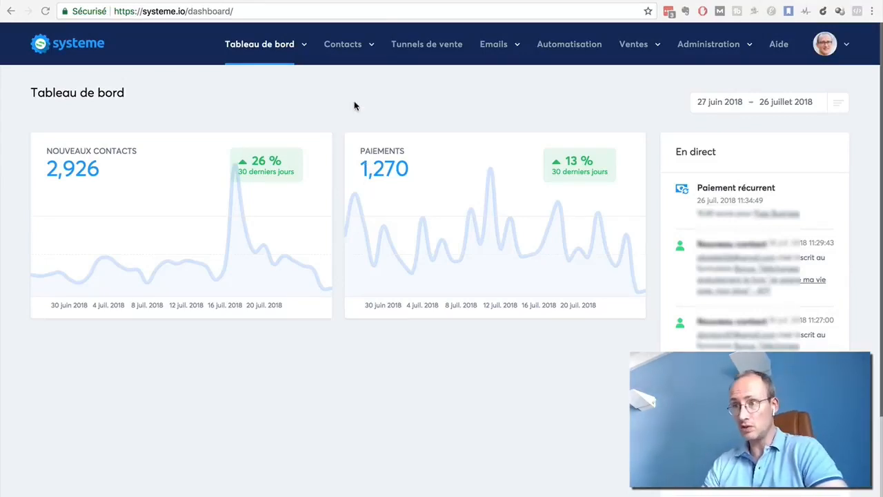
- Create a new sales funnel named "Page de capture" with the "Construisez votre audience" type
left_click(426, 48)
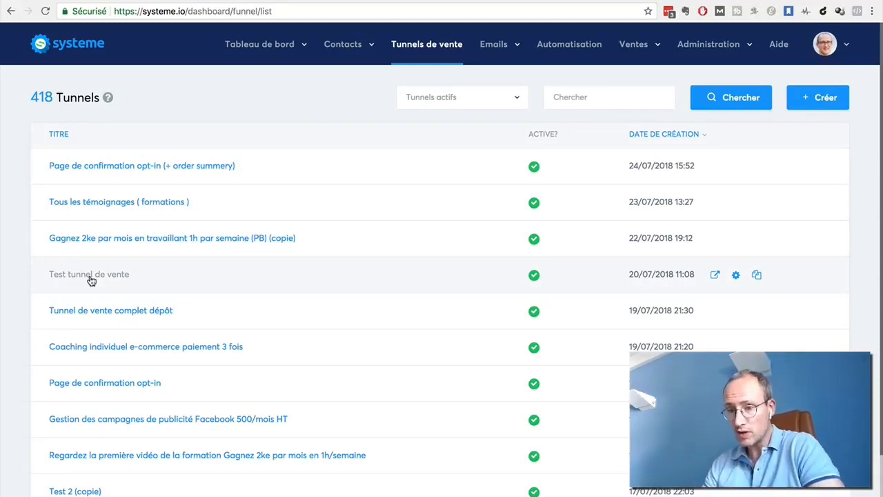
left_click(841, 98)
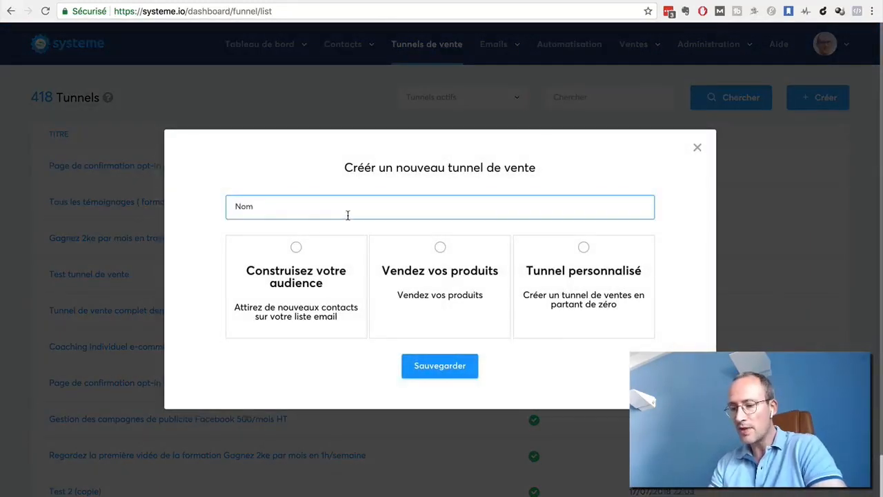
type("Page de capture")
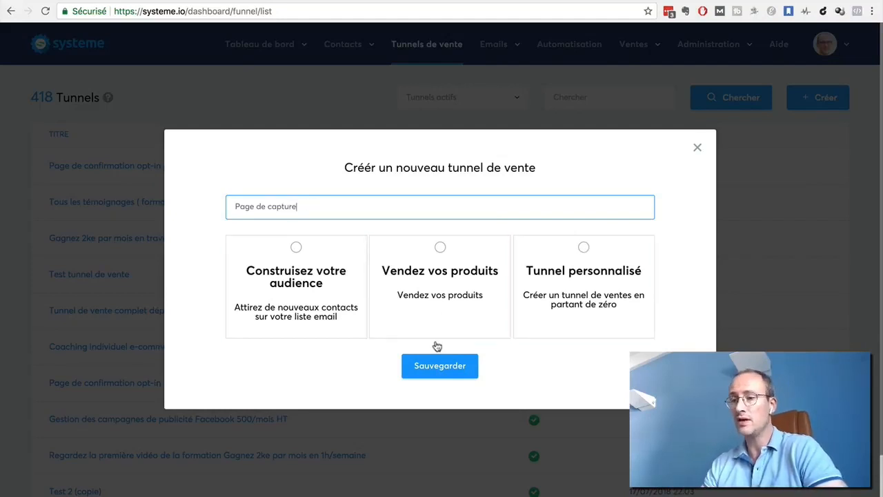
left_click(296, 248)
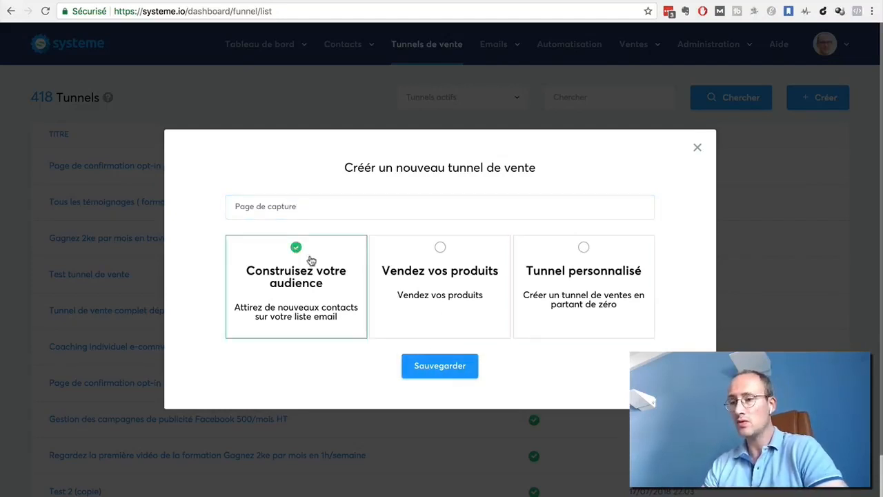
left_click(432, 368)
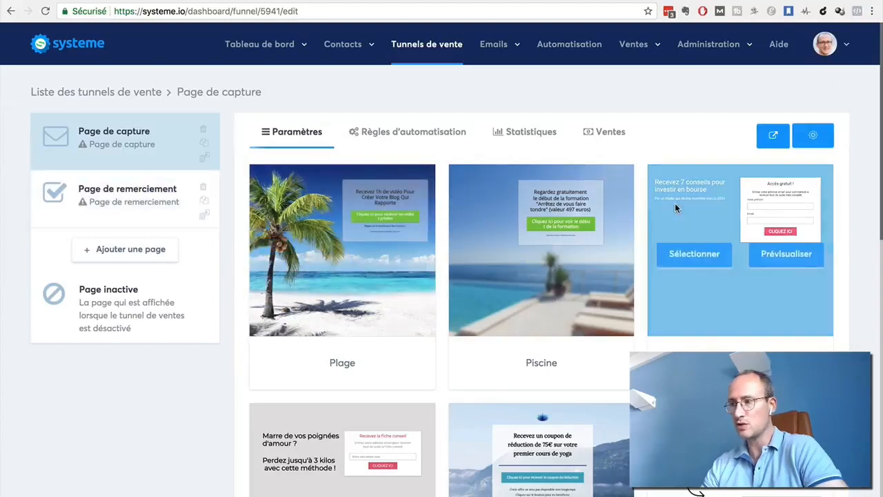
- Apply the systeme.io affiliate programme "Page de capture" template (40% de commissions) to the capture page step
scroll(858, 249, "down", 3)
scroll(857, 248, "down", 3)
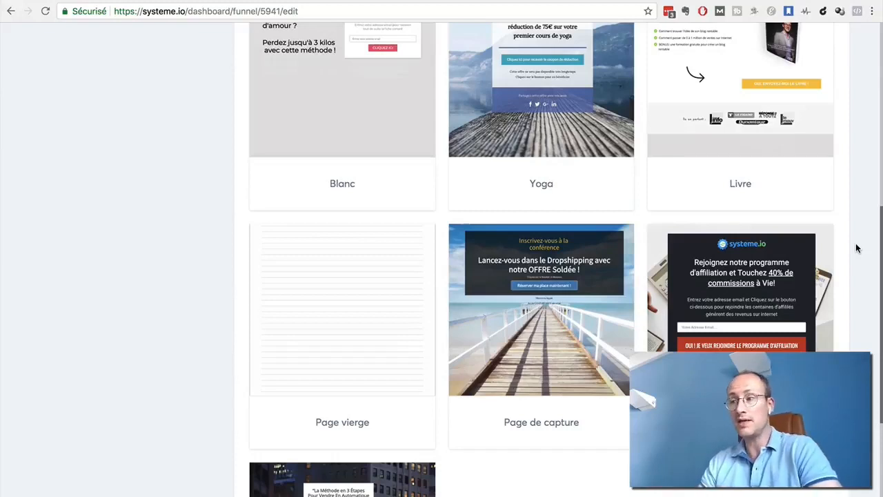
scroll(857, 248, "down", 3)
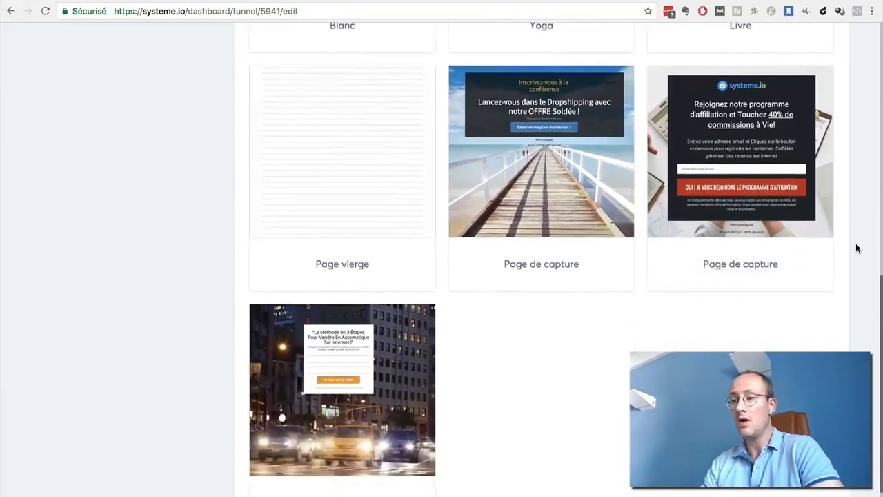
scroll(857, 248, "up", 1)
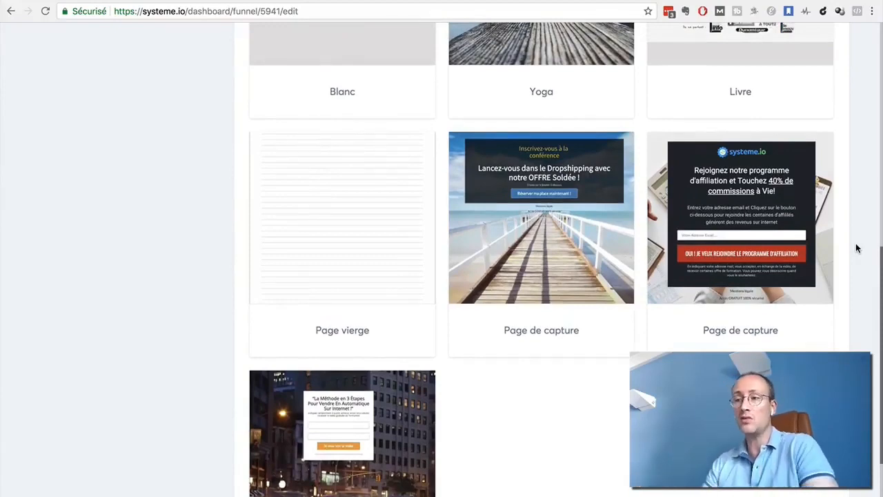
scroll(849, 183, "up", 2)
scroll(849, 183, "up", 5)
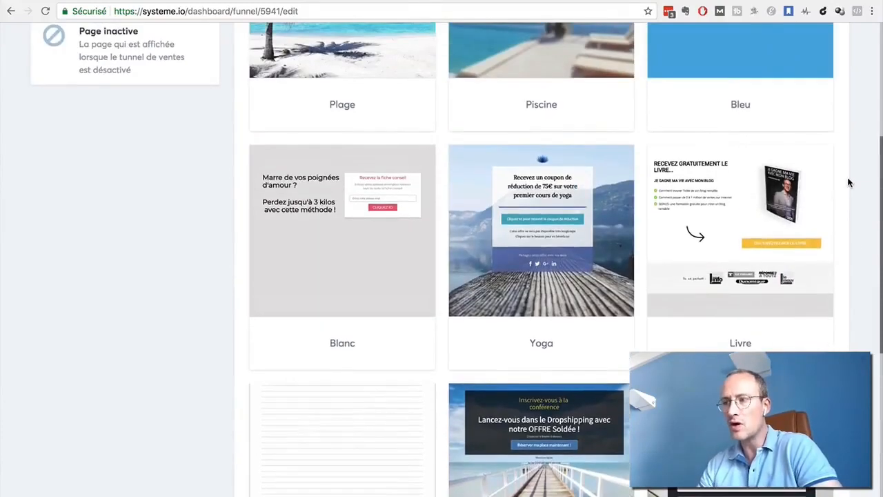
scroll(849, 183, "down", 5)
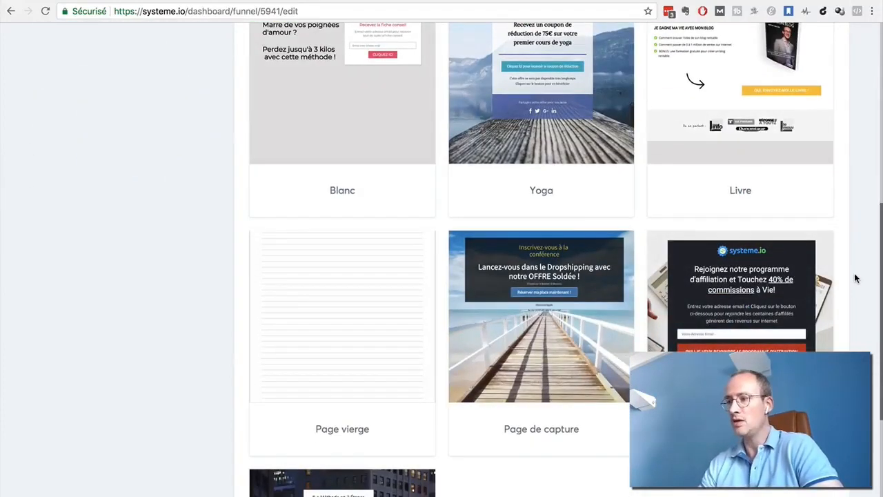
mouse_move(652, 314)
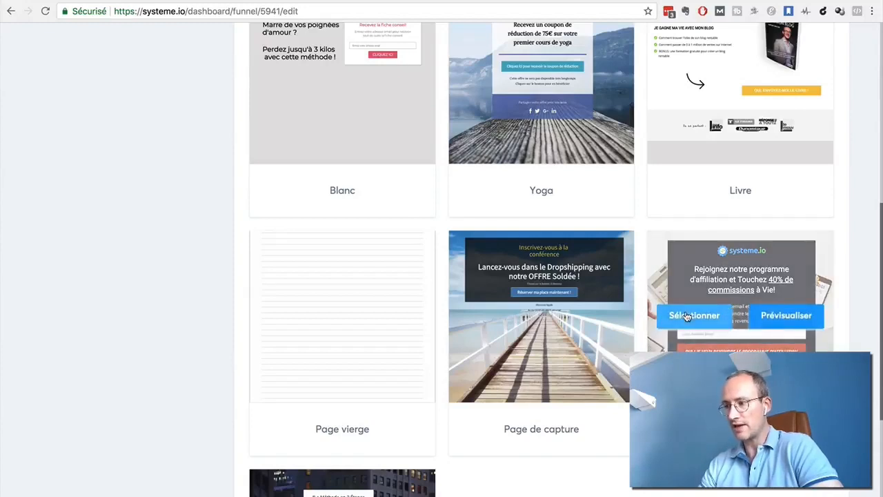
left_click(688, 316)
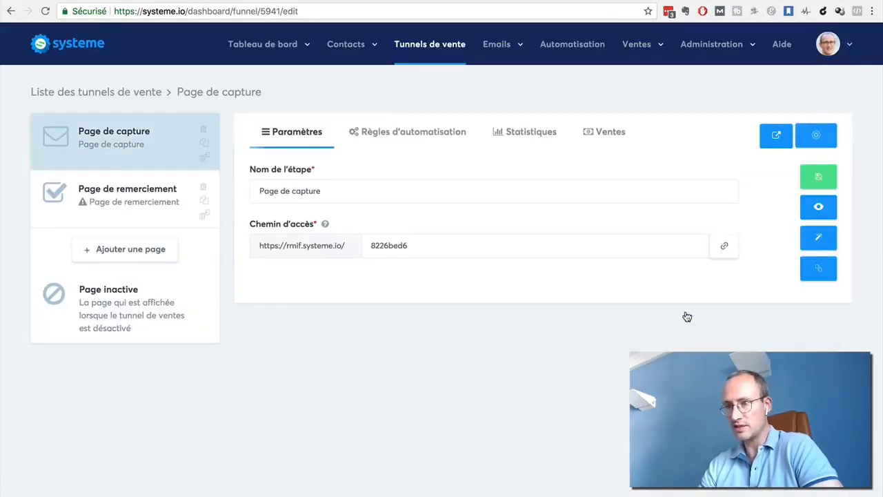
- Change the capture page's step name to "Guide gratuit"
left_click(334, 190)
left_click_drag(334, 191, 237, 192)
type("Gu")
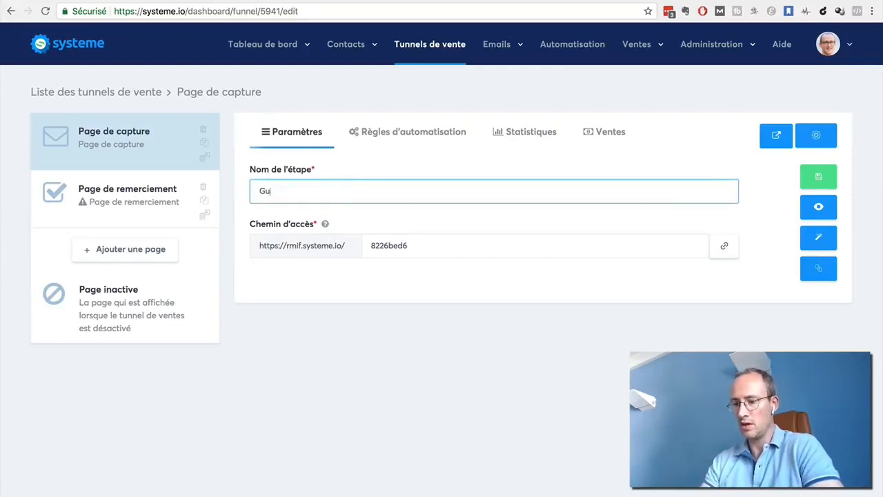
type("ide gratuit")
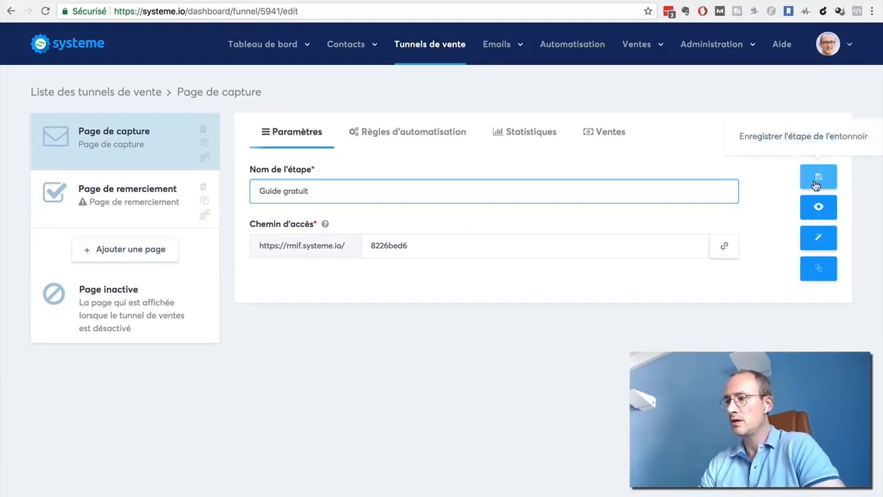
- Preview the capture page, return to the funnel and open the page in the editor
left_click(819, 208)
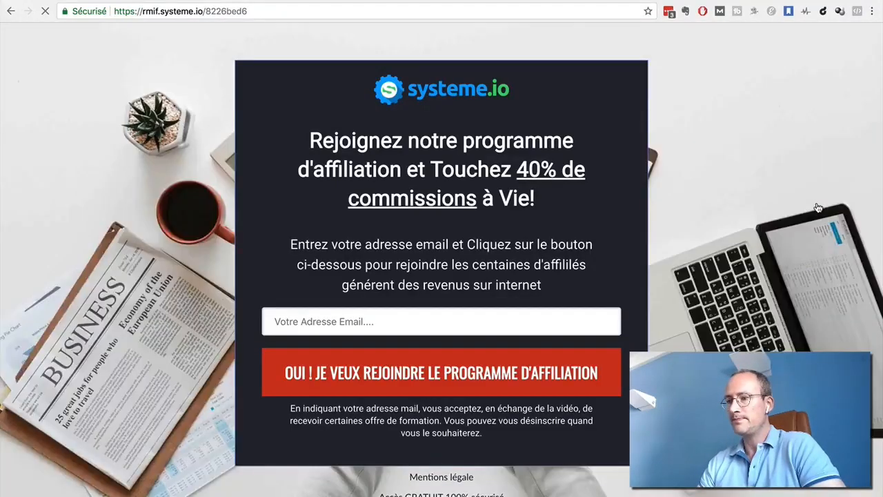
left_click(10, 11)
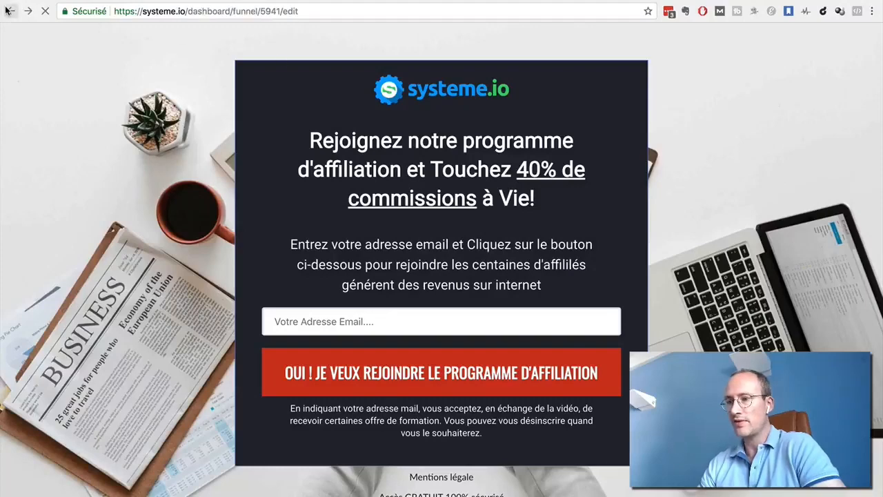
left_click(818, 245)
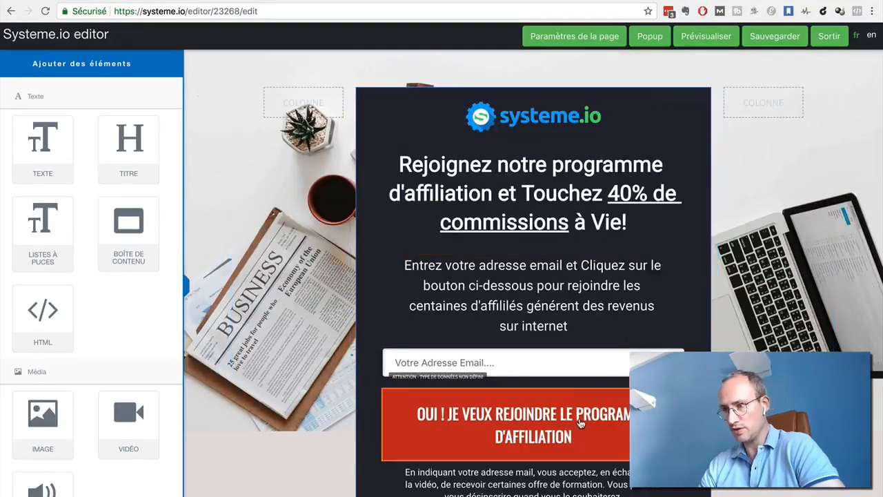
- Add a video element between the headline and the paragraph, and set its top margin to 16
left_click(572, 219)
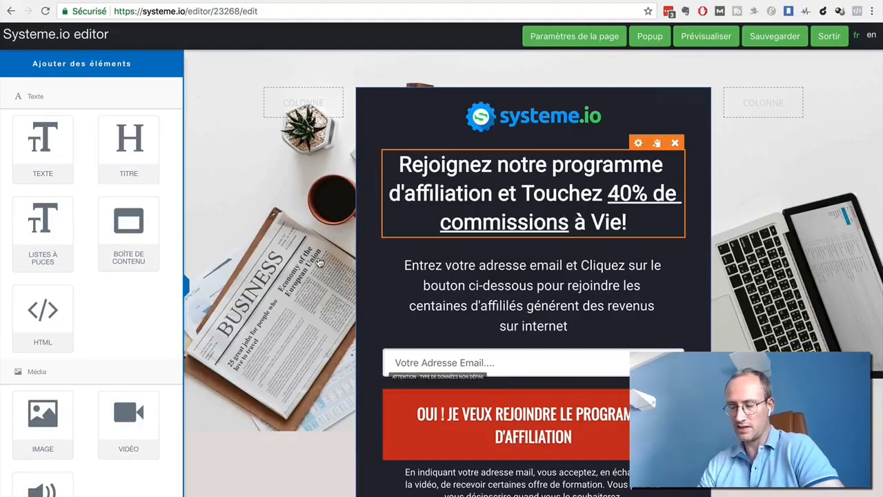
scroll(297, 290, "down", 2)
scroll(276, 310, "up", 2)
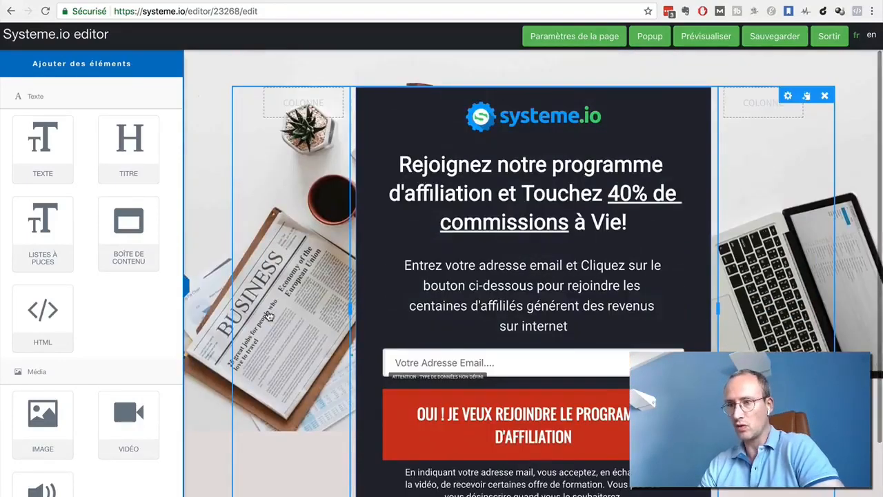
scroll(88, 364, "down", 2)
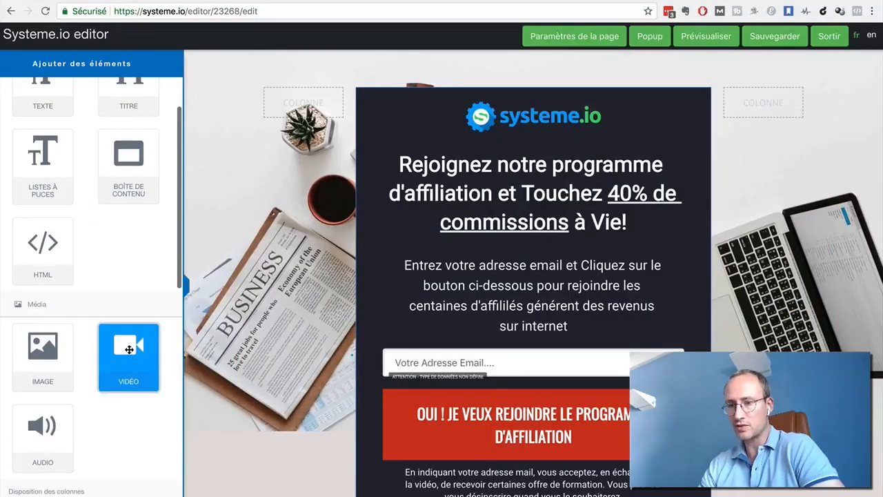
left_click_drag(129, 349, 505, 237)
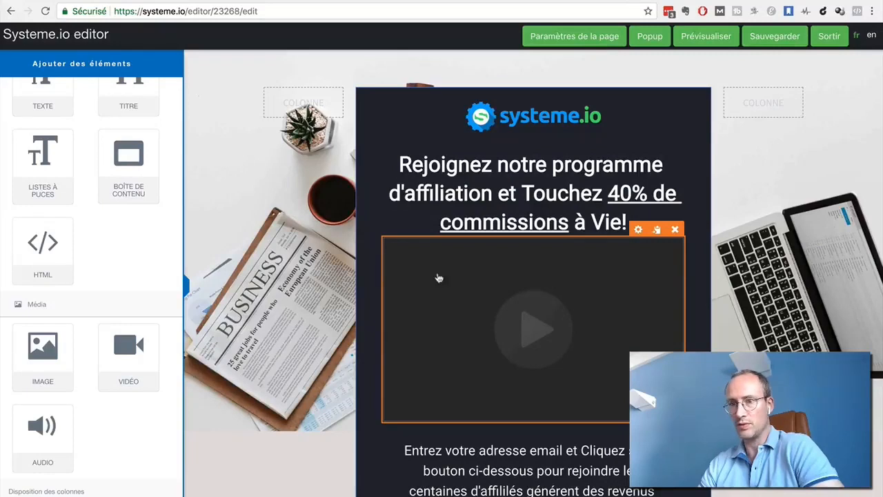
left_click(439, 277)
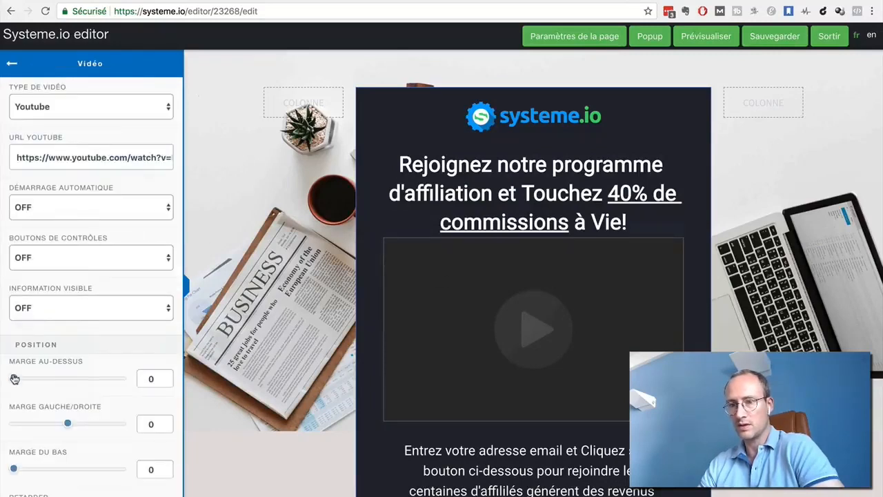
left_click_drag(15, 378, 23, 378)
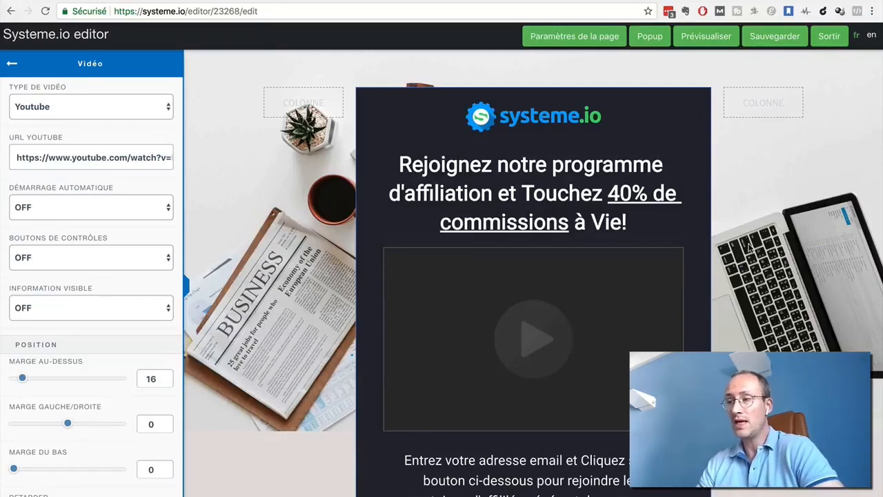
- Delete the video element from below the headline
left_click(591, 292)
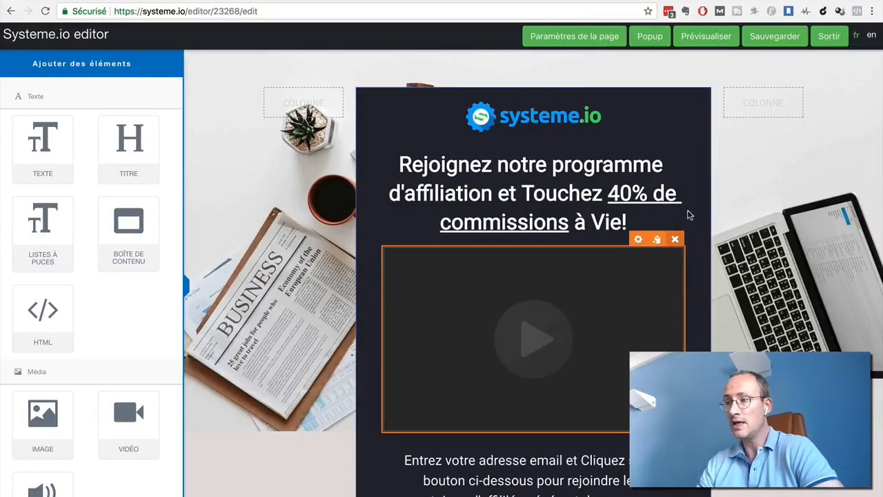
left_click(675, 240)
left_click(557, 78)
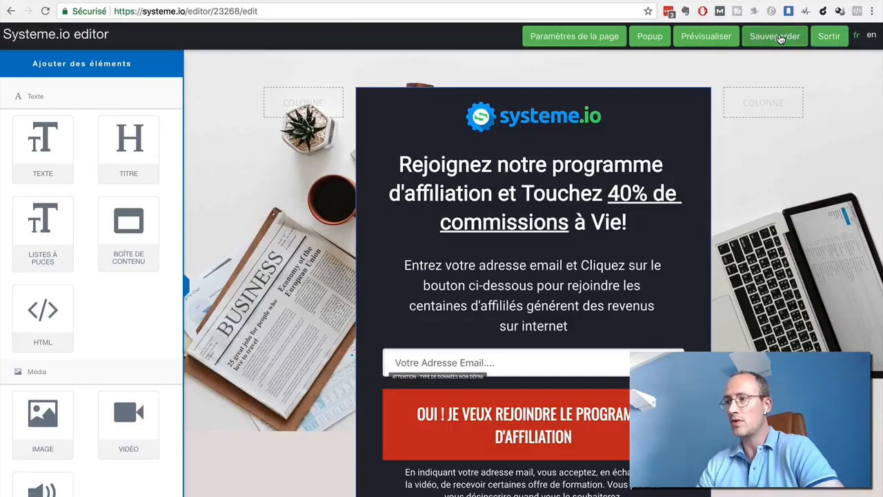
- Save the capture page and exit the editor
left_click(780, 39)
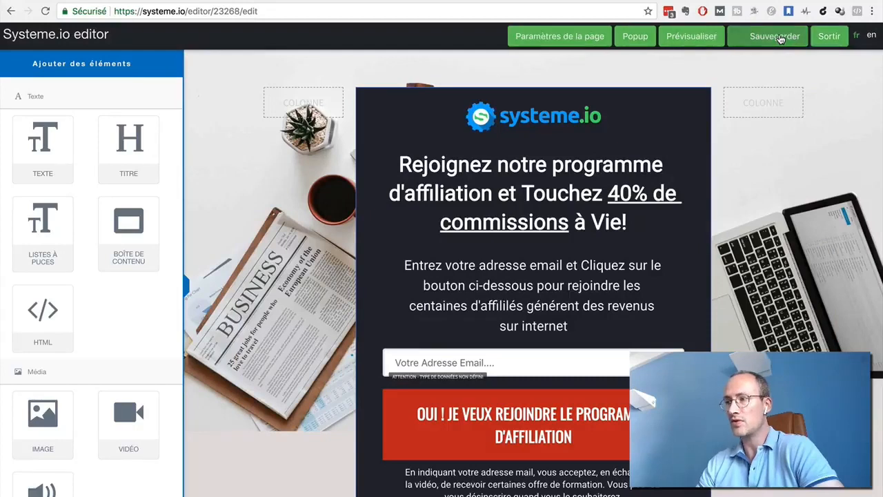
left_click(829, 39)
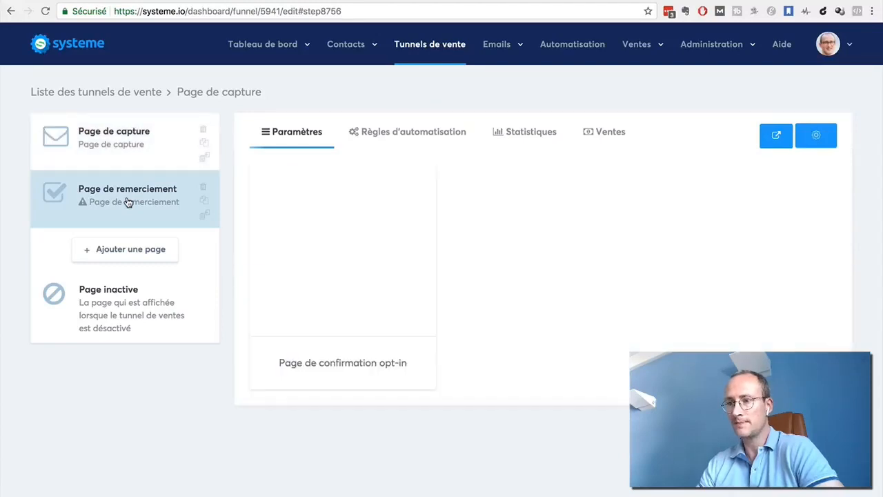
- Apply the "Page de confirmation opt-in" template to the "Page de remerciement" step and open that page in the editor
mouse_move(335, 260)
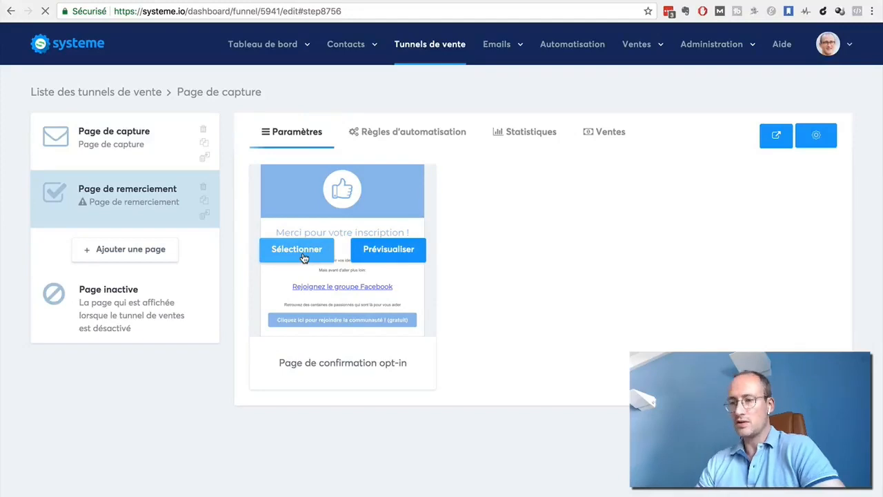
left_click(297, 250)
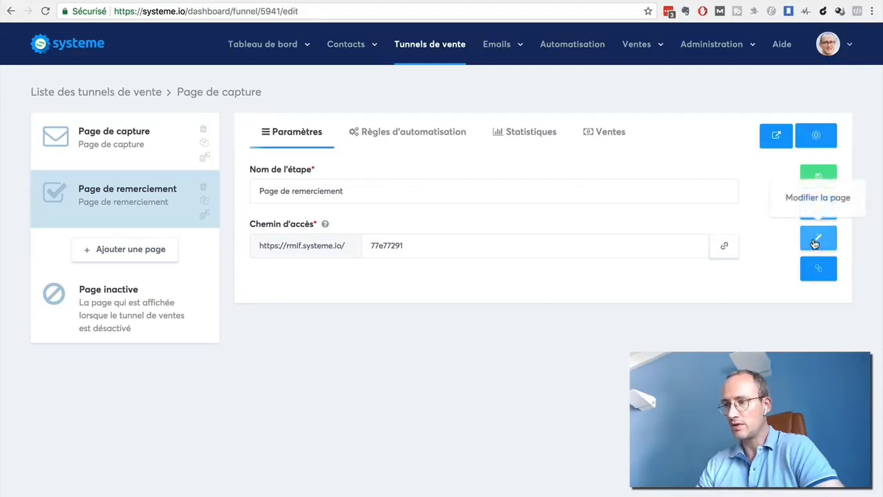
left_click(815, 242)
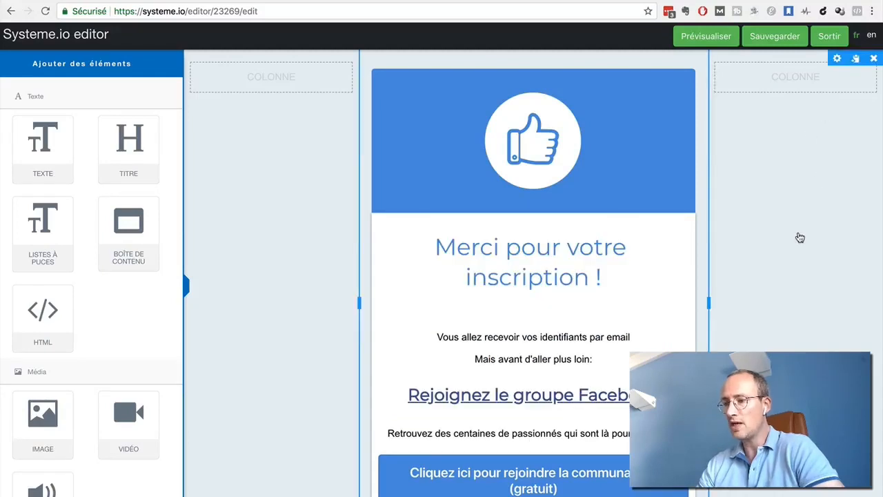
- Delete the line "Vous allez recevoir vos identifiants par email" from the text block below the thank-you headline
left_click(569, 283)
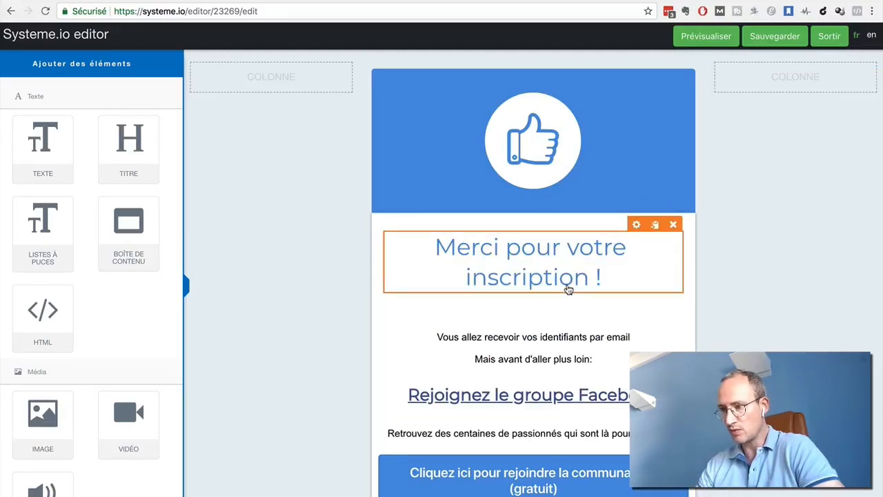
scroll(748, 321, "down", 1)
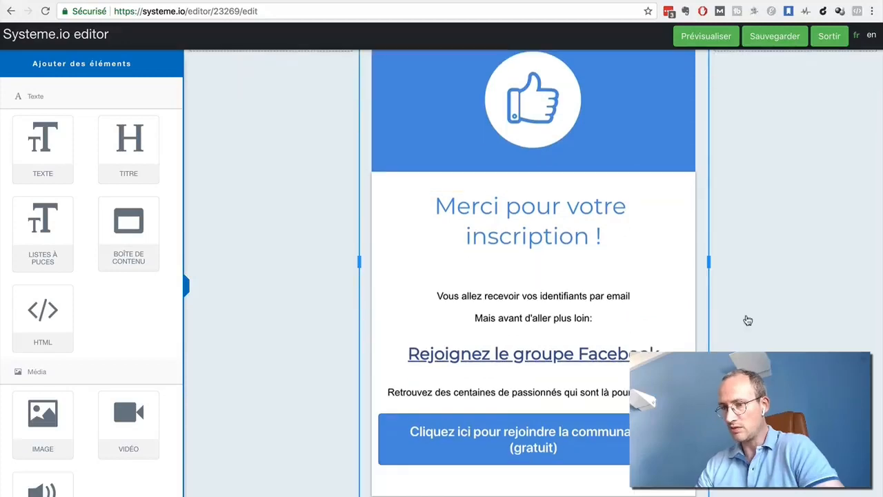
scroll(748, 321, "up", 1)
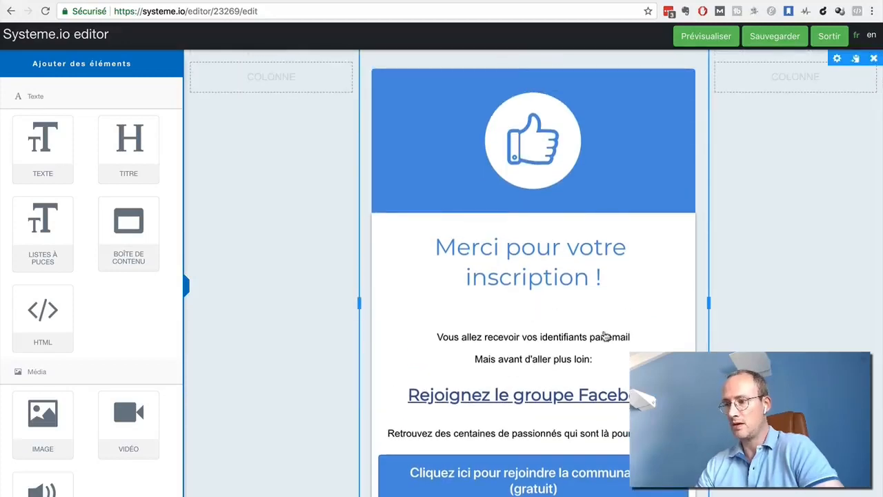
left_click(587, 327)
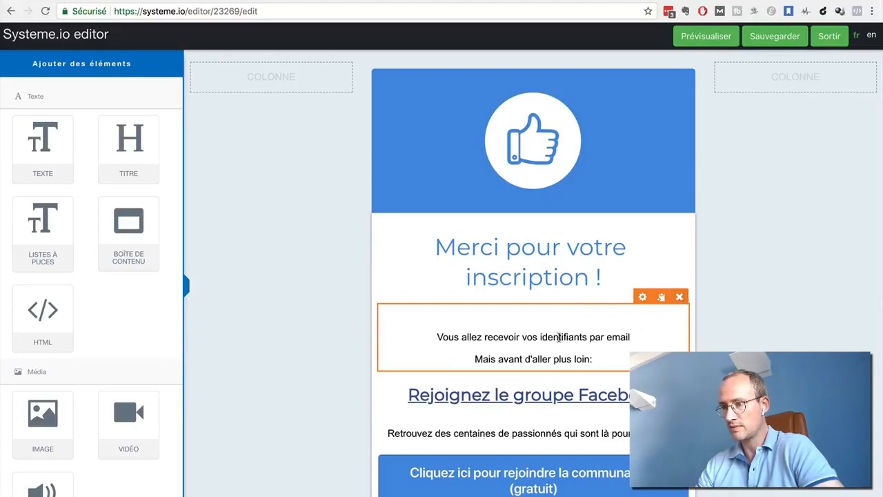
left_click(450, 335)
left_click_drag(437, 336, 637, 338)
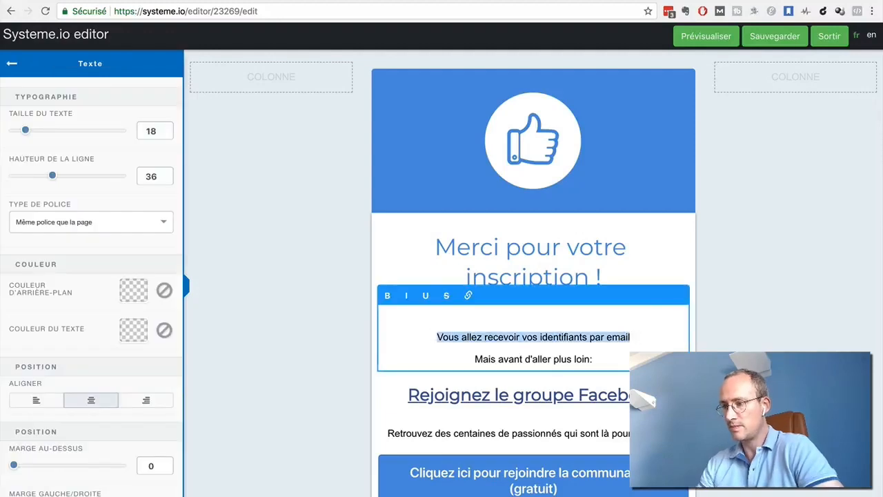
key("BackSpace")
key("BackSpace")
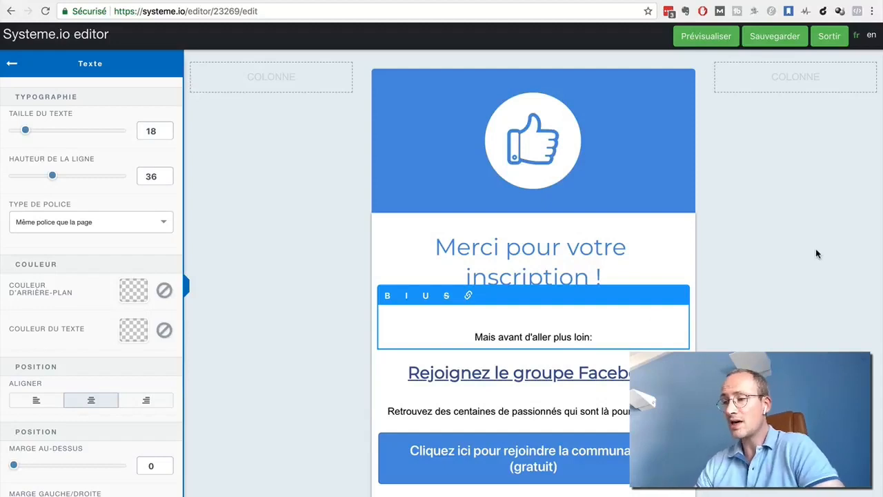
left_click(767, 218)
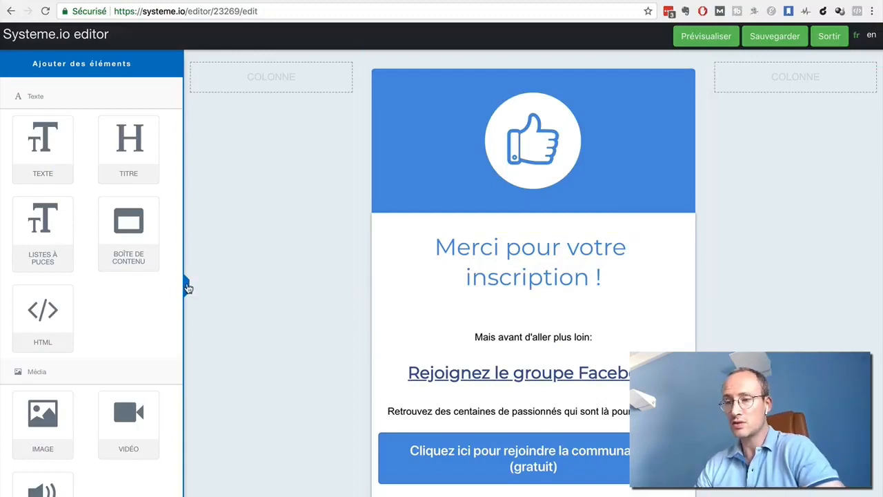
- Examine the page at full width and the elements that can be added, from text and media to form and social elements
left_click(187, 287)
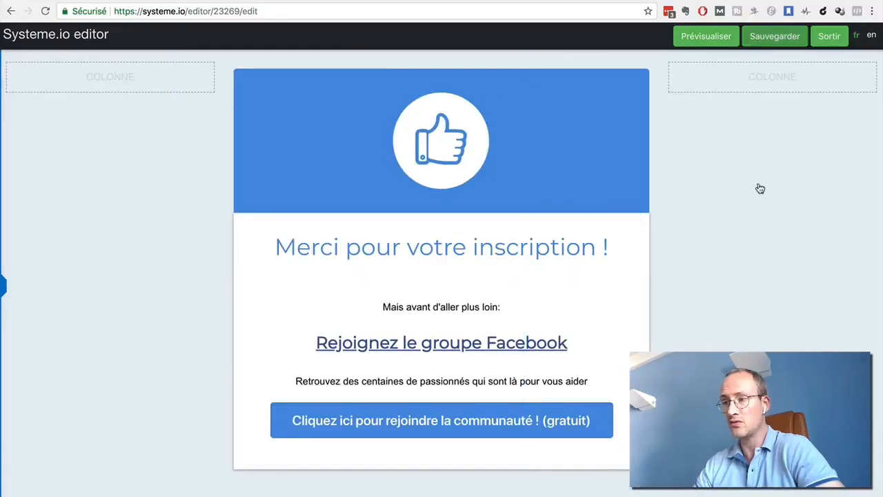
left_click(5, 287)
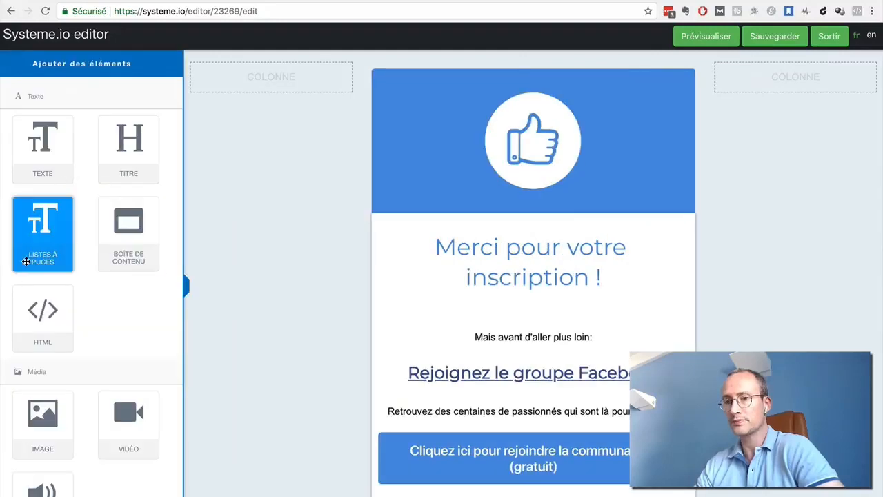
scroll(25, 261, "down", 5)
scroll(26, 264, "down", 5)
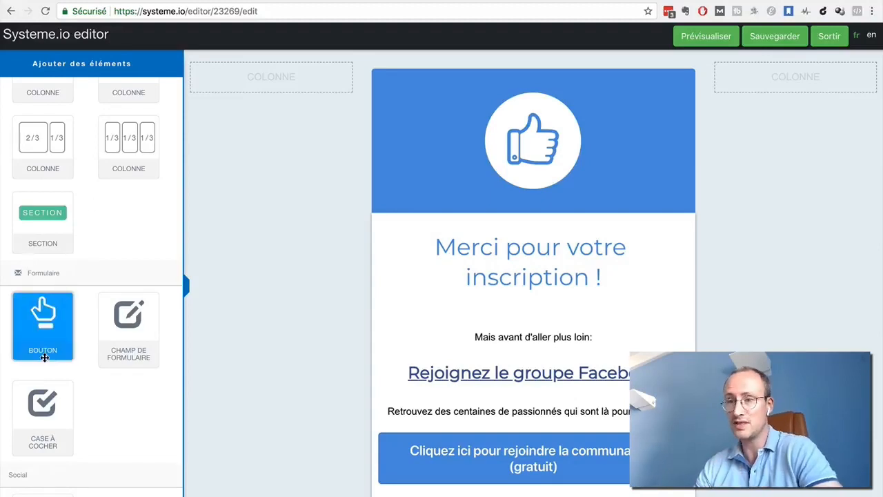
scroll(44, 356, "down", 2)
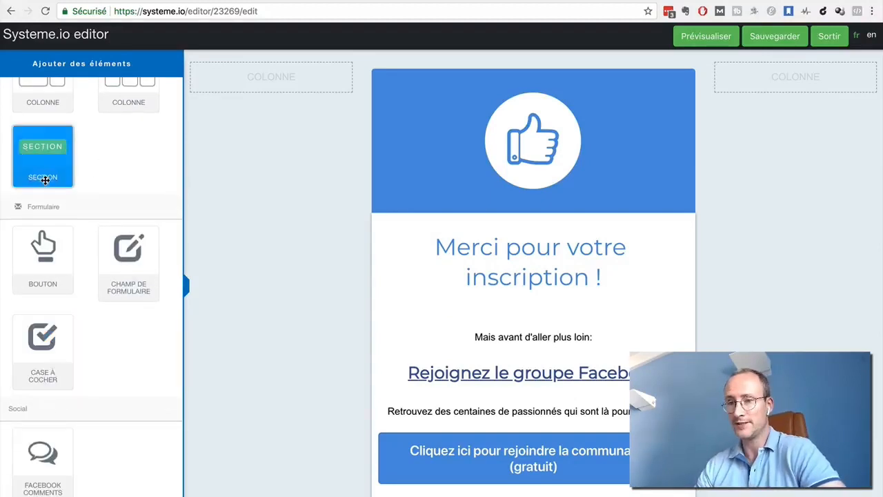
scroll(34, 187, "up", 5)
scroll(33, 187, "up", 6)
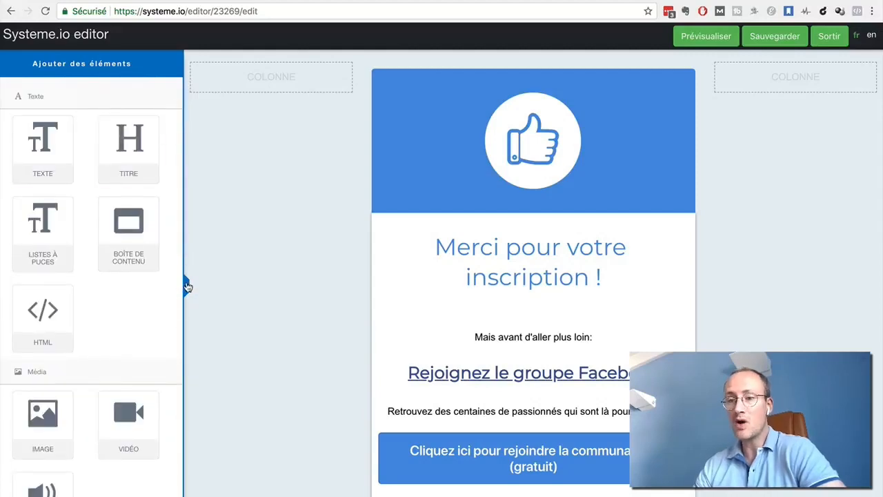
left_click(186, 289)
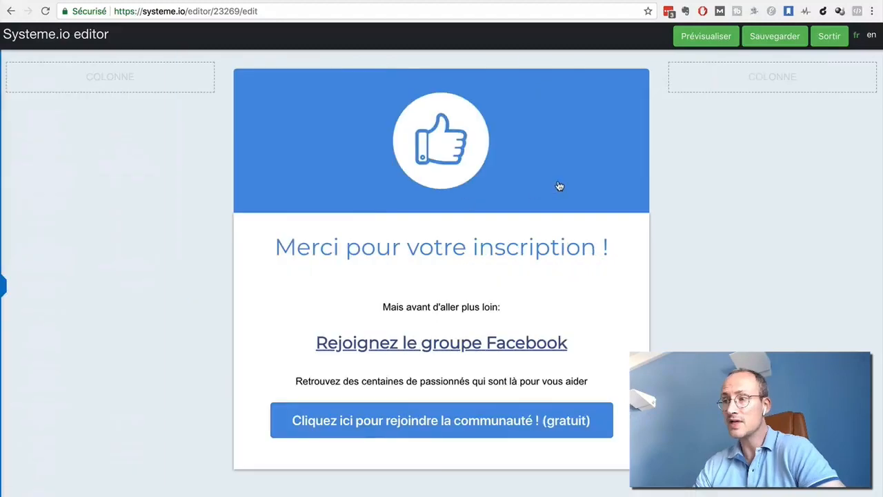
- Save the thank-you page and exit the editor
left_click(775, 38)
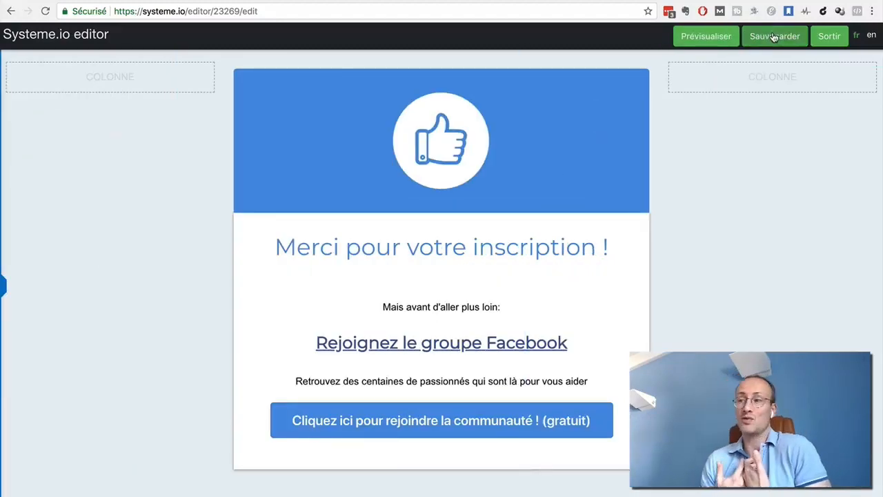
left_click(830, 36)
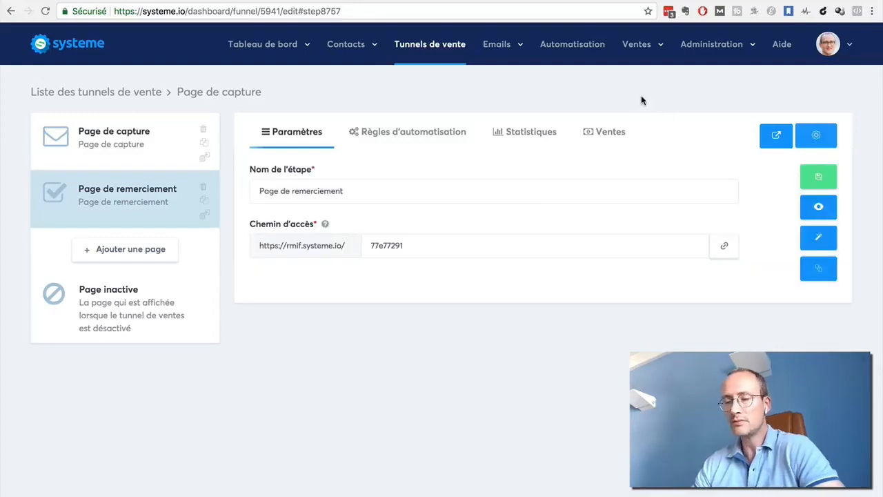
mouse_move(494, 45)
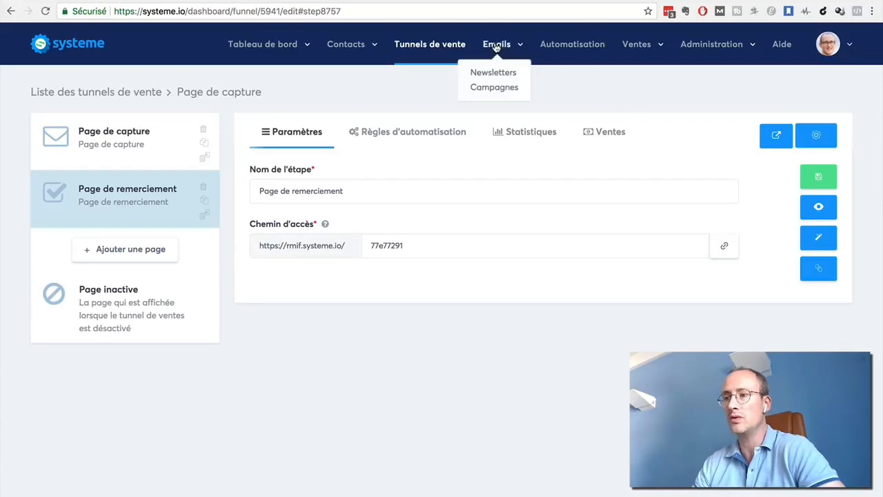
left_click(414, 45)
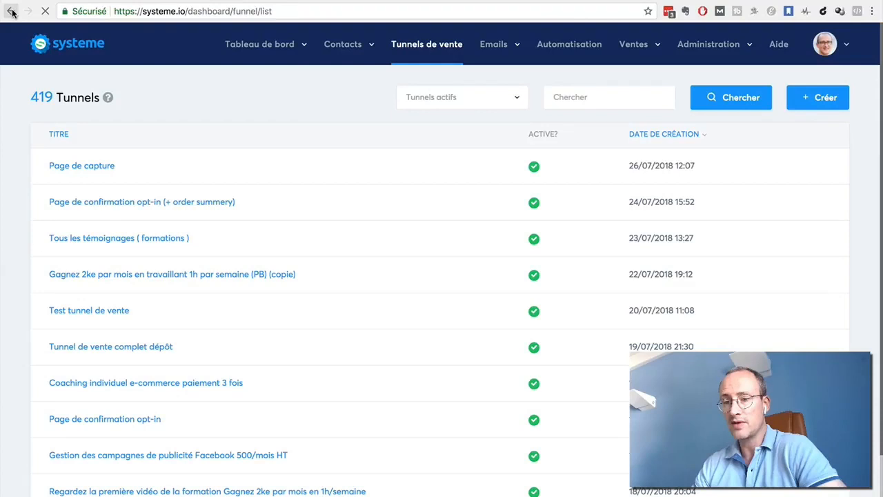
left_click(11, 12)
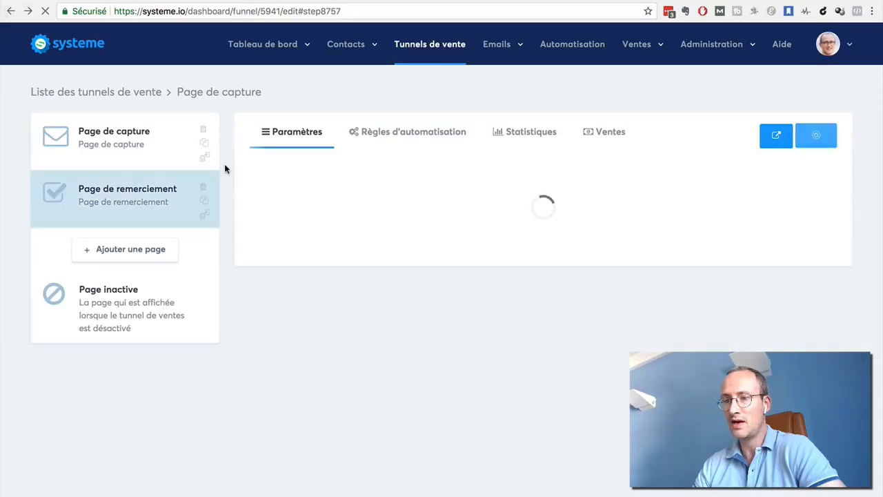
- Add a funnel step named "Page de vente" of the sales type "Page de vente" and display its available templates
left_click(112, 251)
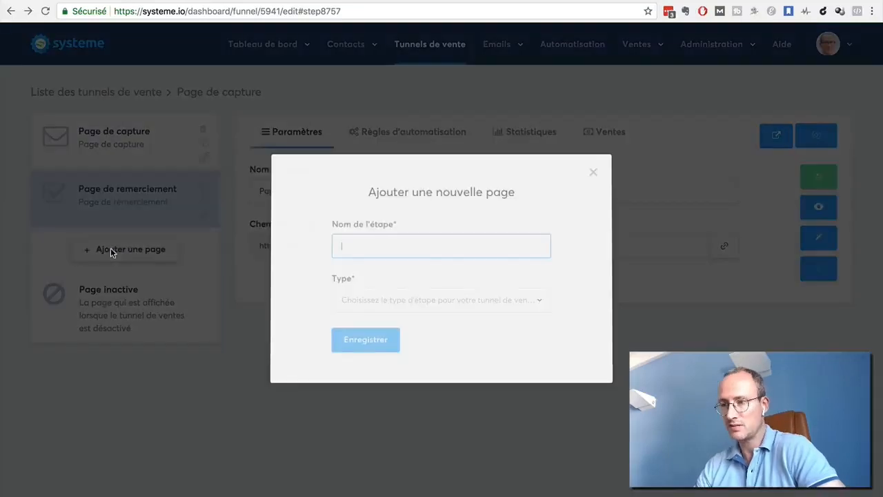
left_click(351, 249)
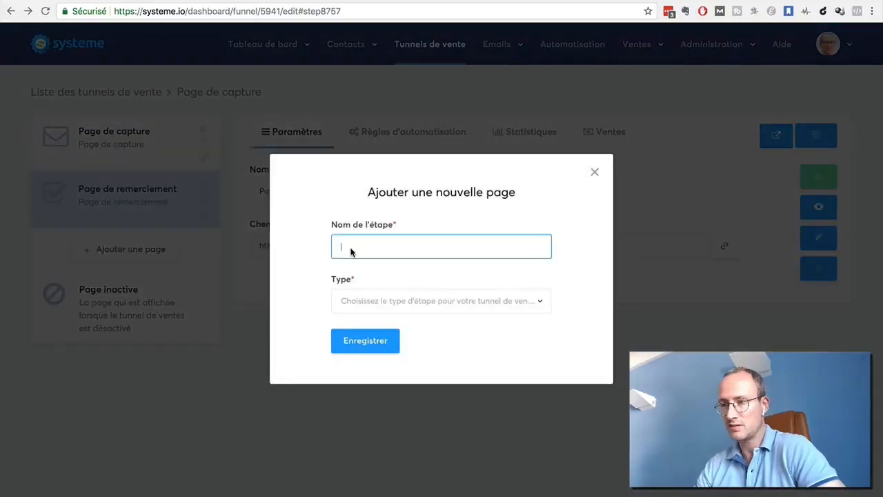
type("Page de vente")
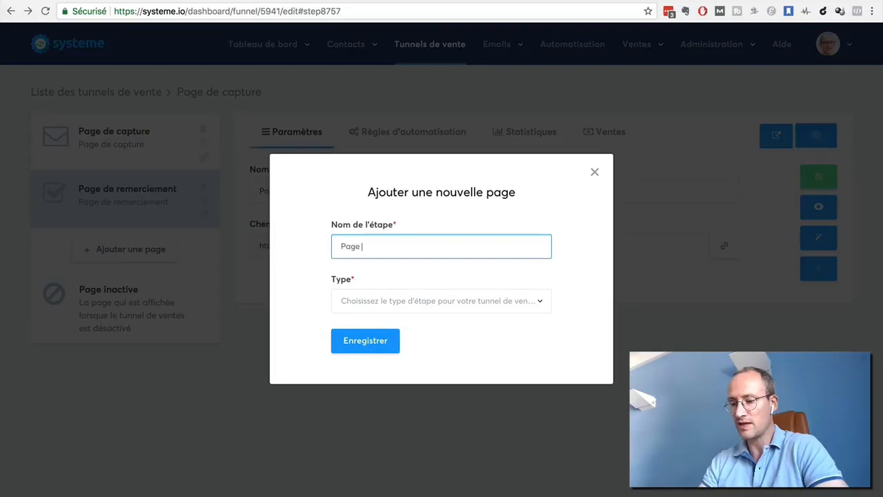
left_click(523, 306)
scroll(468, 390, "down", 2)
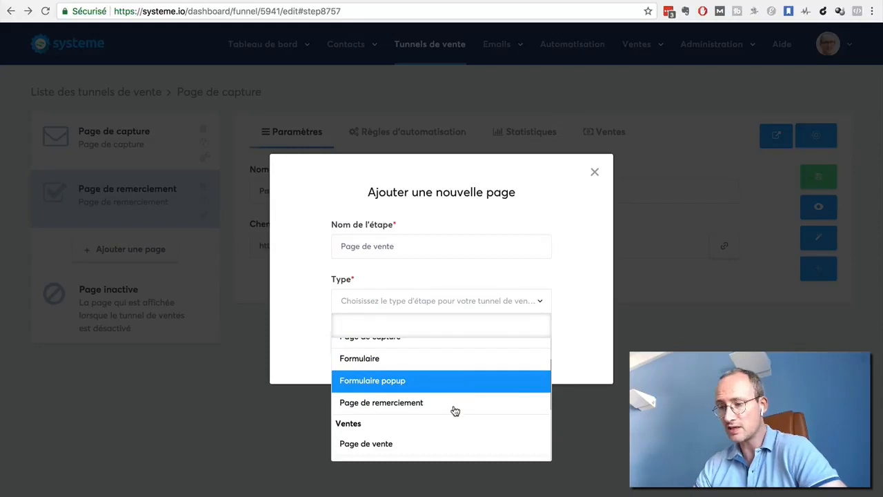
scroll(448, 417, "down", 1)
scroll(445, 414, "down", 1)
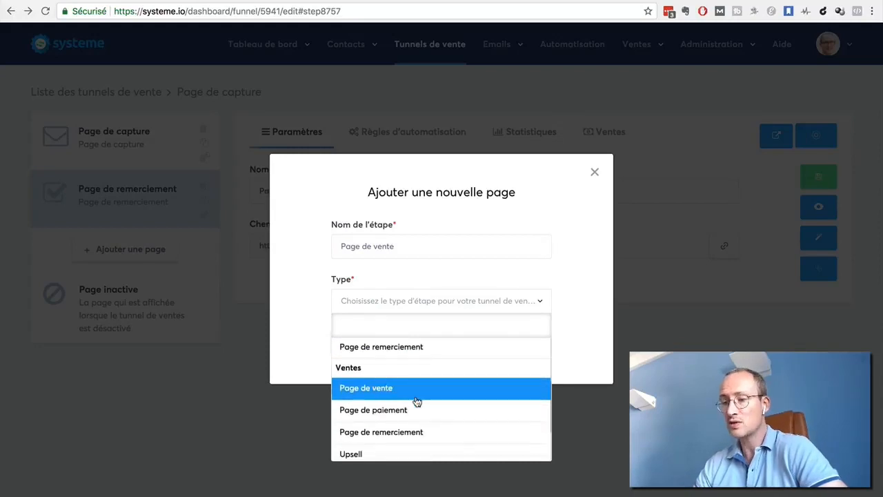
left_click(403, 391)
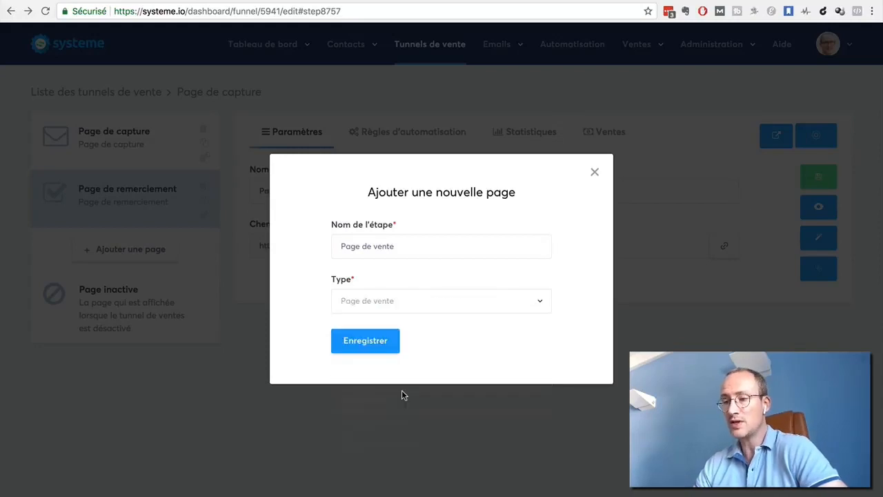
left_click(359, 347)
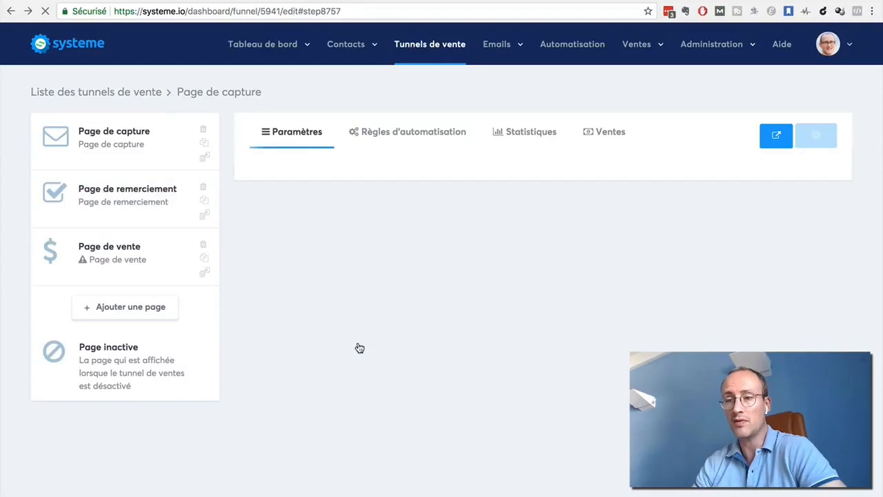
left_click(109, 253)
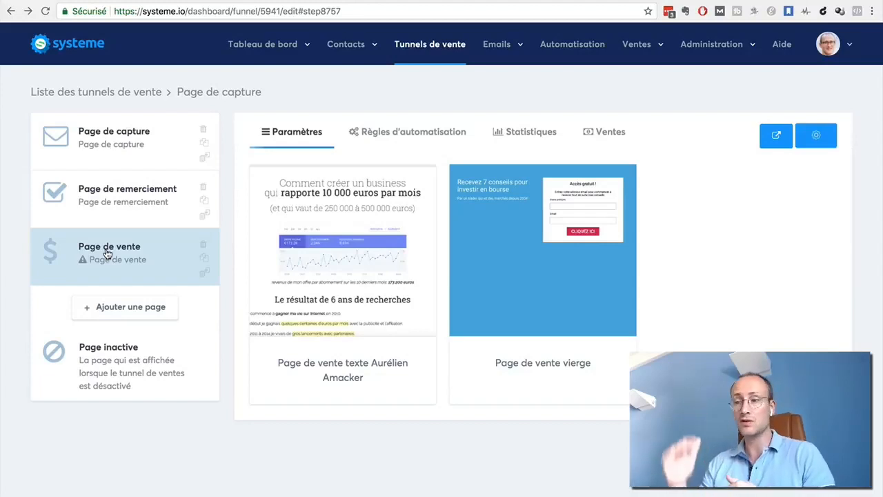
mouse_move(298, 227)
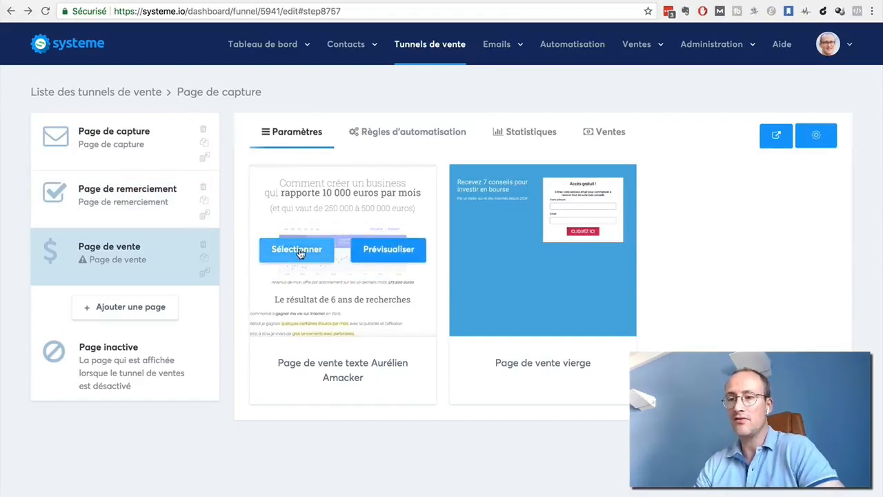
- Delete the "Page de remerciement" step from the funnel
left_click(203, 190)
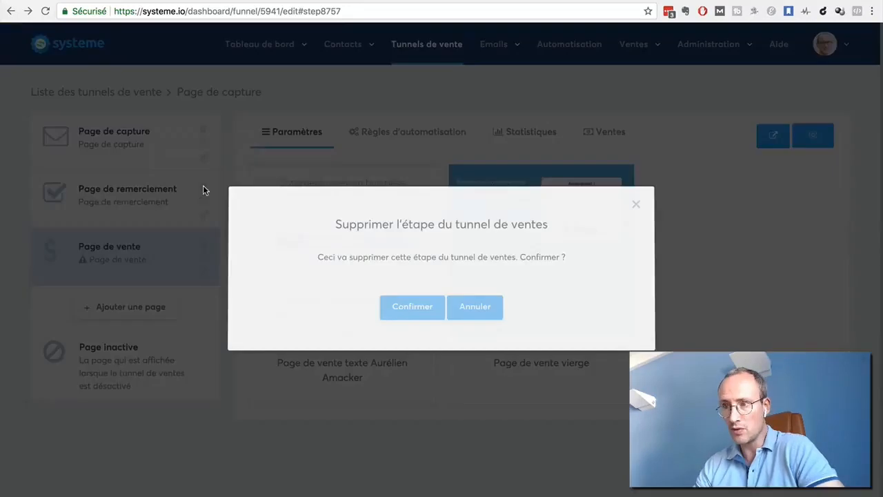
left_click(405, 308)
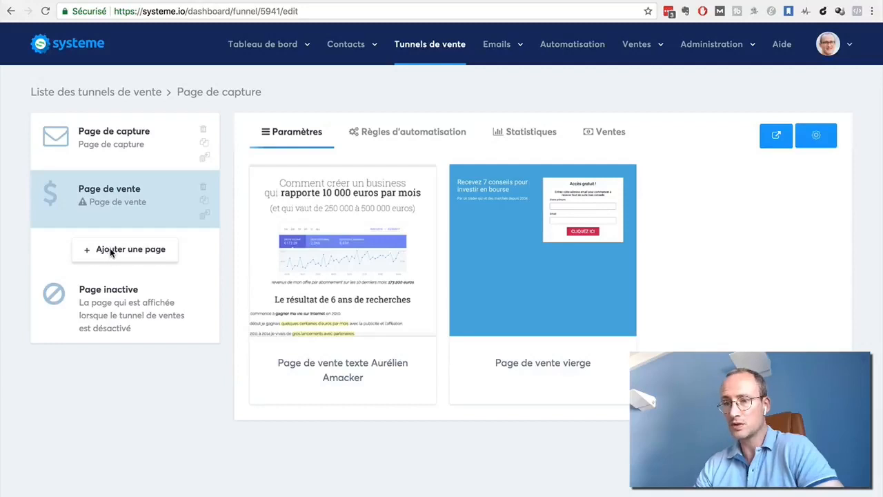
- Add a funnel step named "Page de paiement" of the sales type "Page de paiement"
left_click(110, 252)
left_click(363, 246)
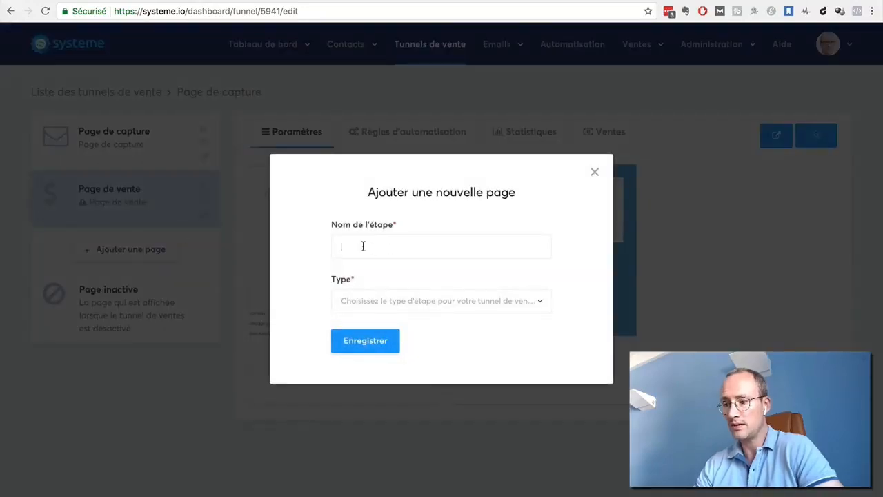
type("Page de paiement")
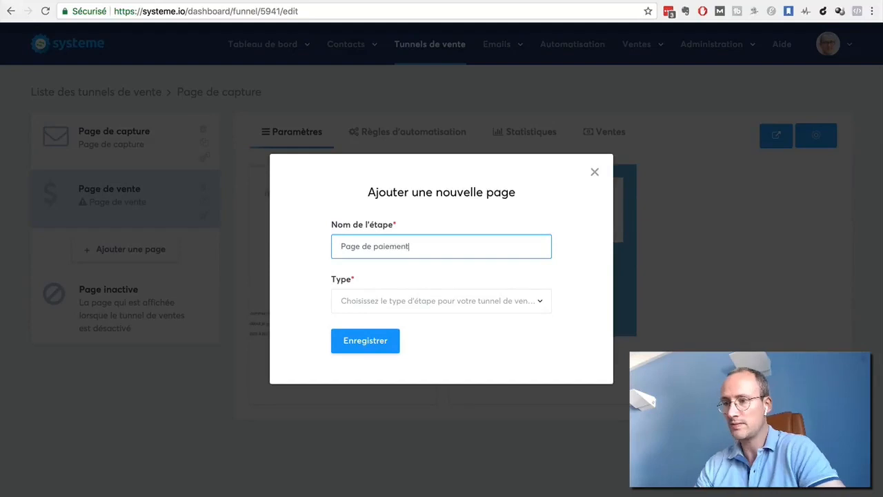
left_click(450, 301)
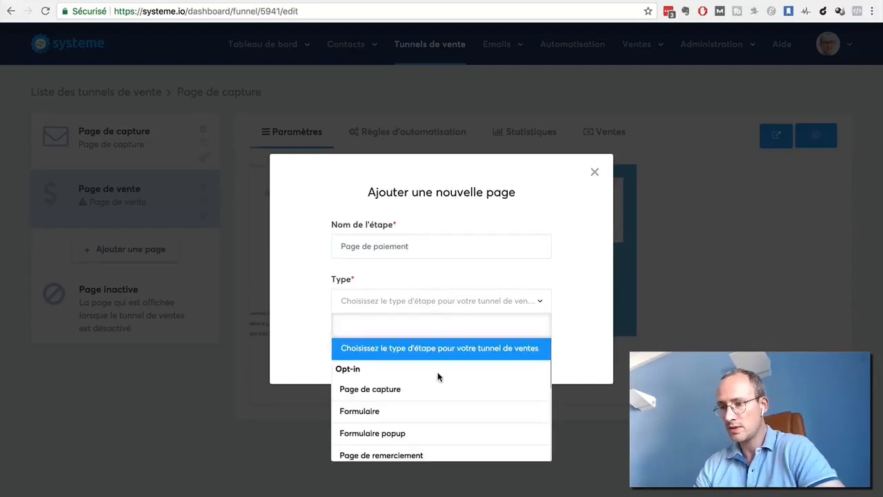
scroll(438, 376, "down", 5)
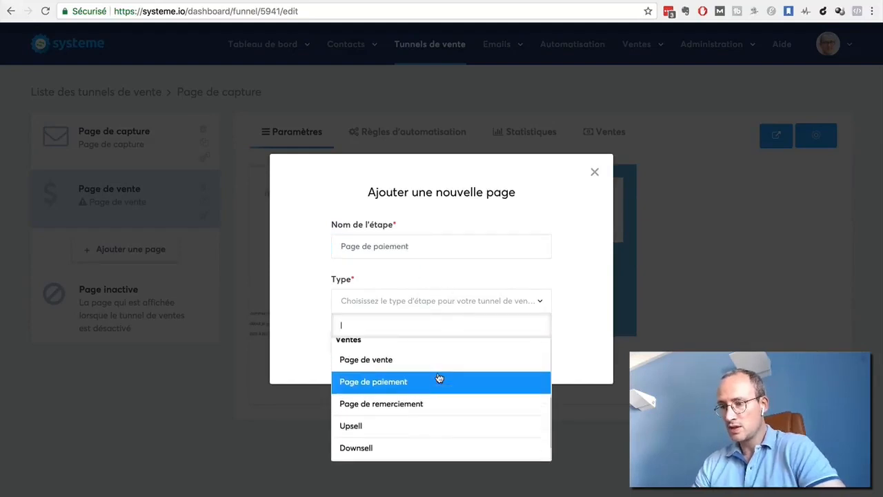
left_click(392, 384)
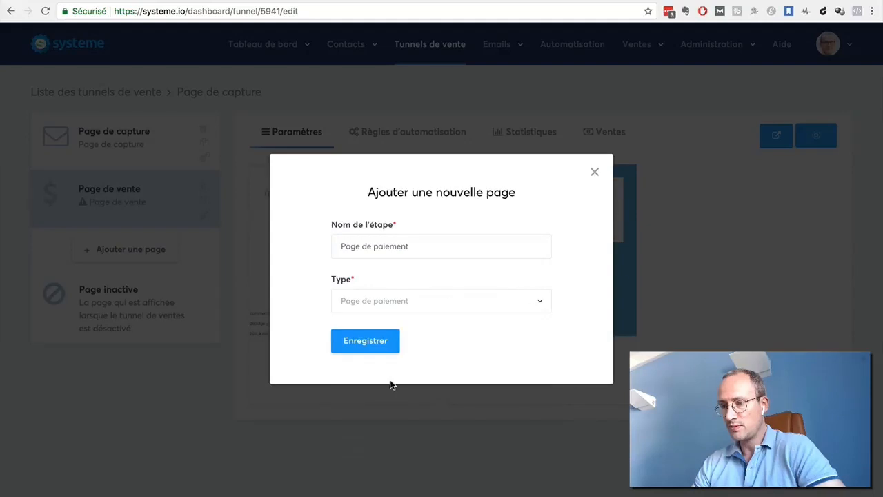
left_click(353, 340)
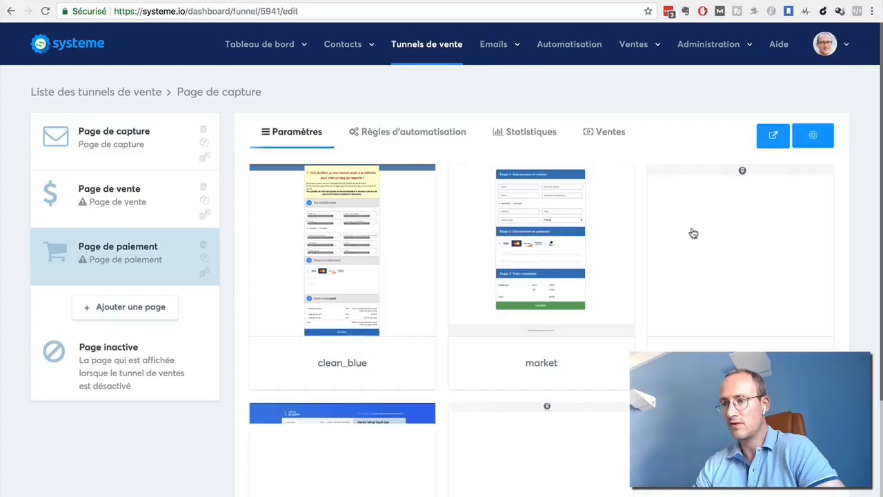
- Choose the "wildaudience" template for the "Page de paiement" step and save the step
scroll(844, 266, "down", 2)
scroll(844, 266, "down", 1)
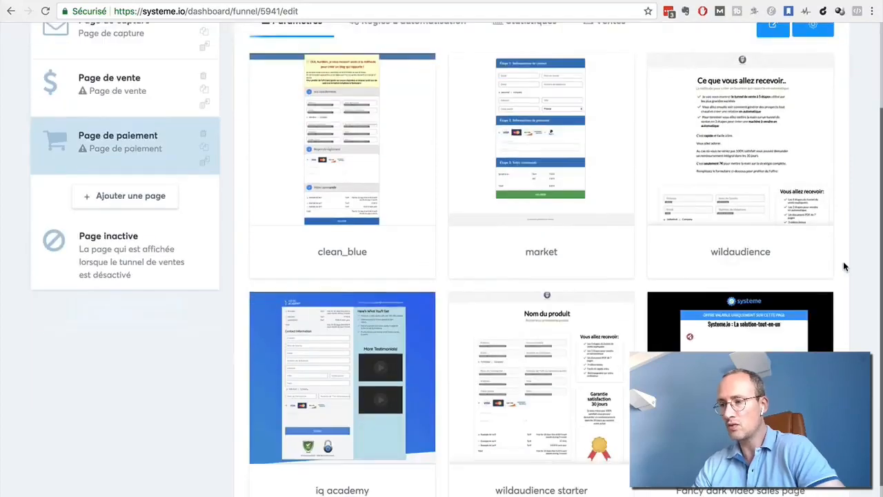
scroll(843, 266, "up", 2)
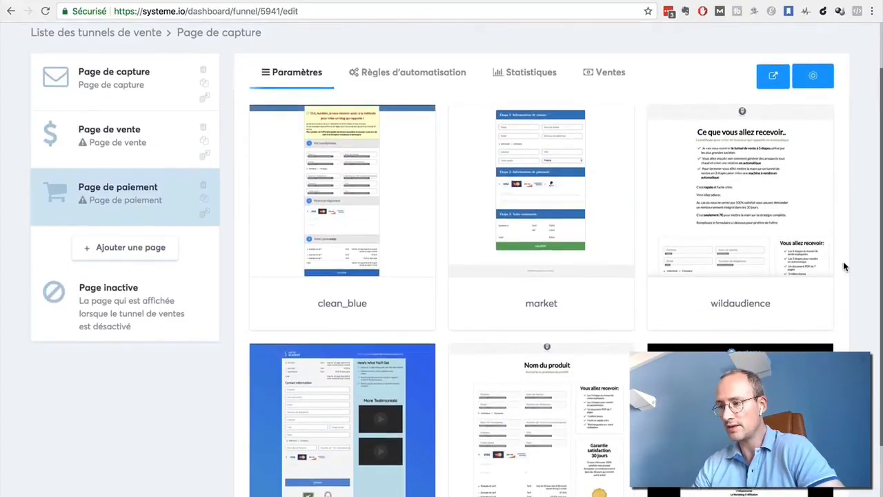
scroll(843, 267, "down", 2)
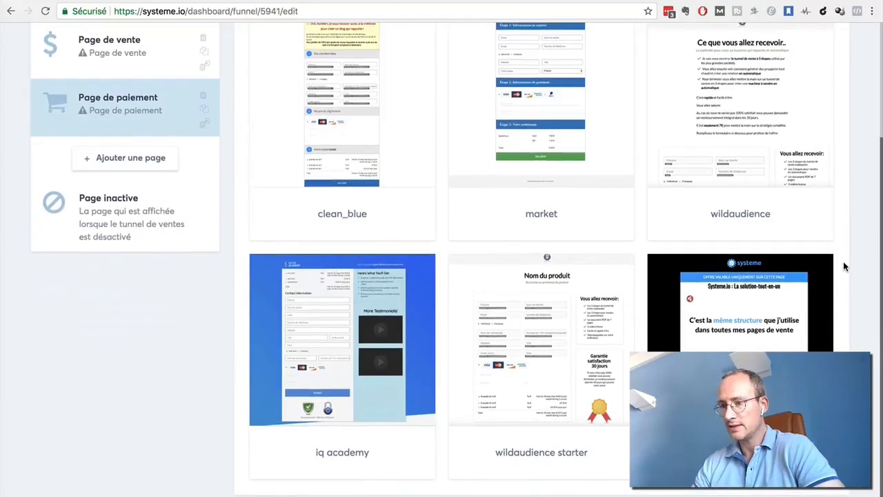
scroll(844, 266, "up", 3)
mouse_move(711, 231)
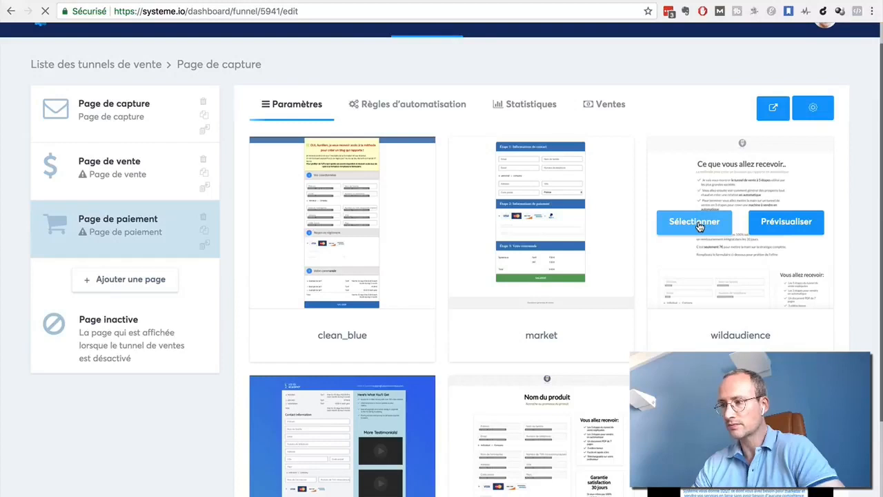
left_click(694, 222)
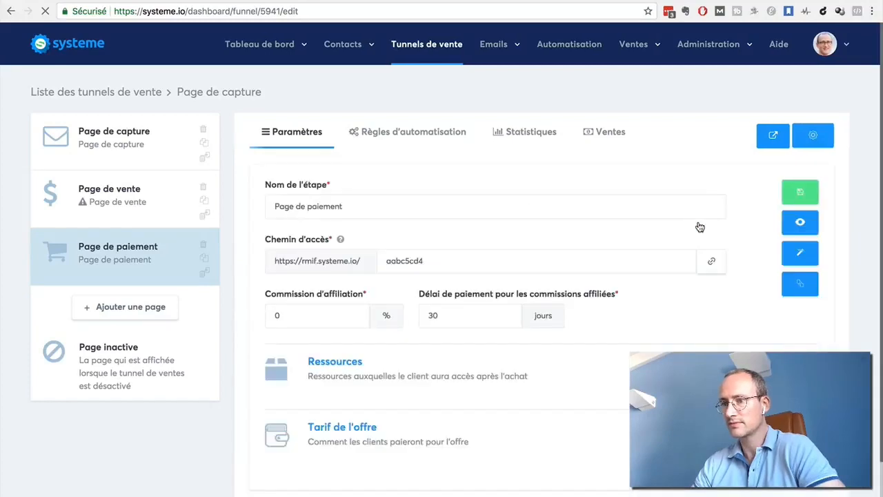
left_click(802, 195)
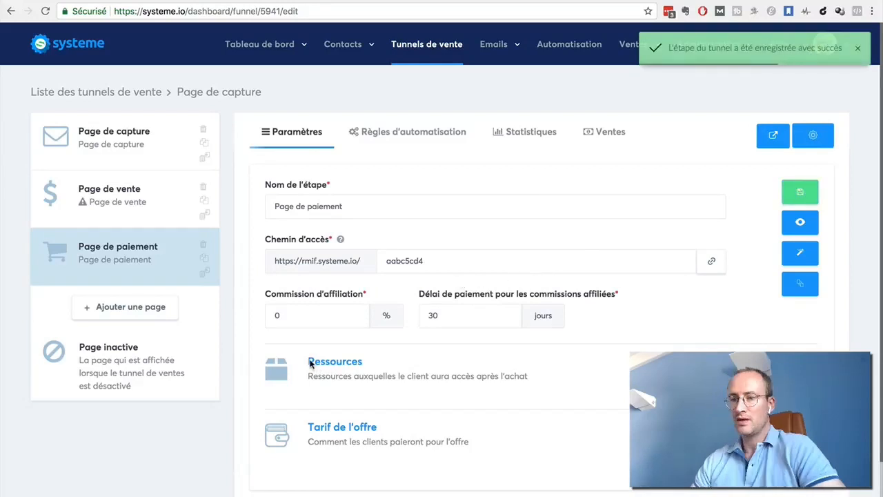
- Add a sales "Page de remerciement" step named "Merci" and save it with the "Page de remerciement avec récapitulatif de commande" template
left_click(115, 309)
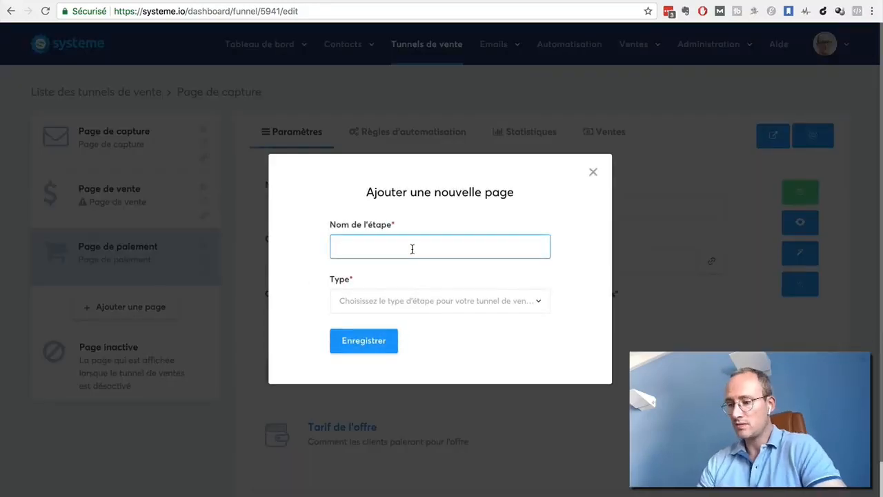
type("Merci")
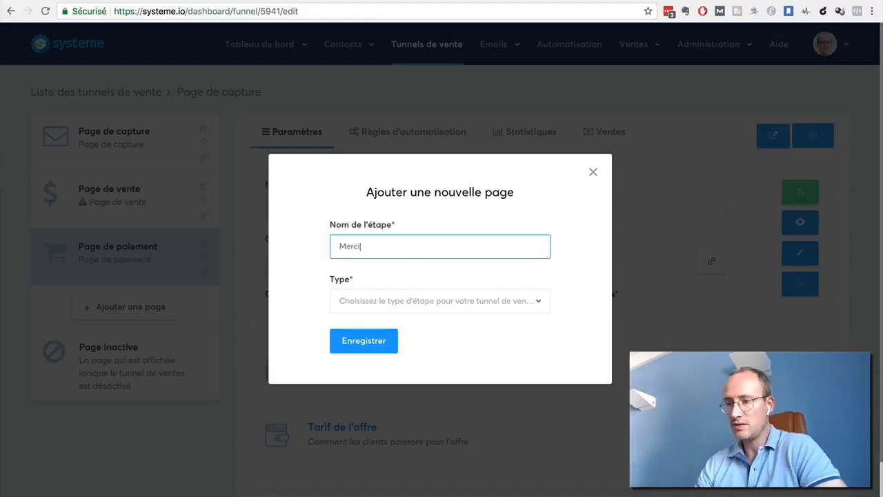
left_click(476, 306)
scroll(447, 363, "down", 3)
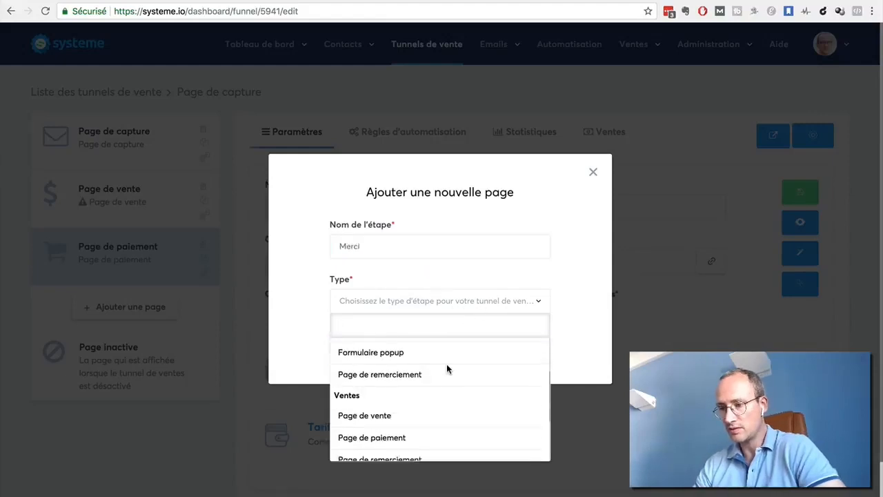
scroll(421, 399, "down", 2)
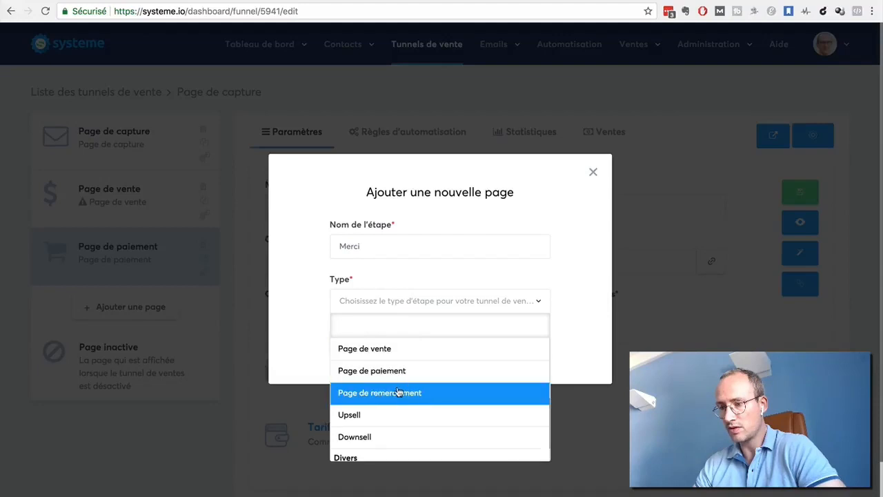
left_click(396, 393)
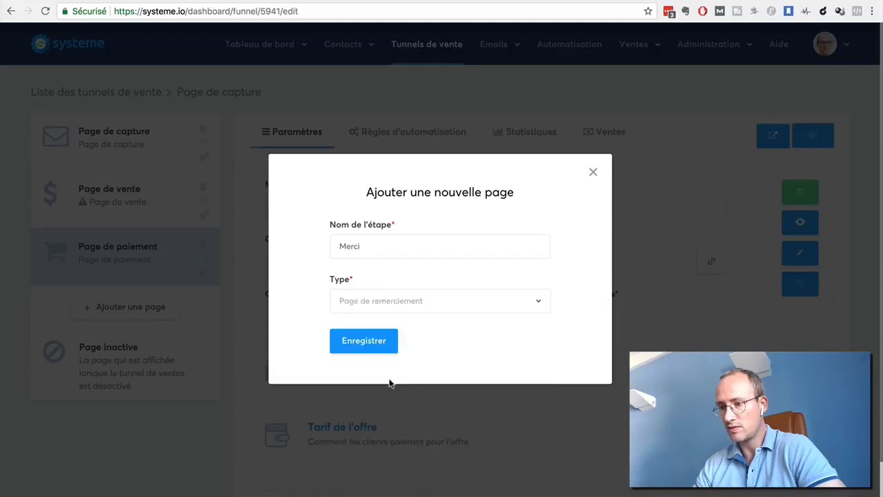
left_click(357, 346)
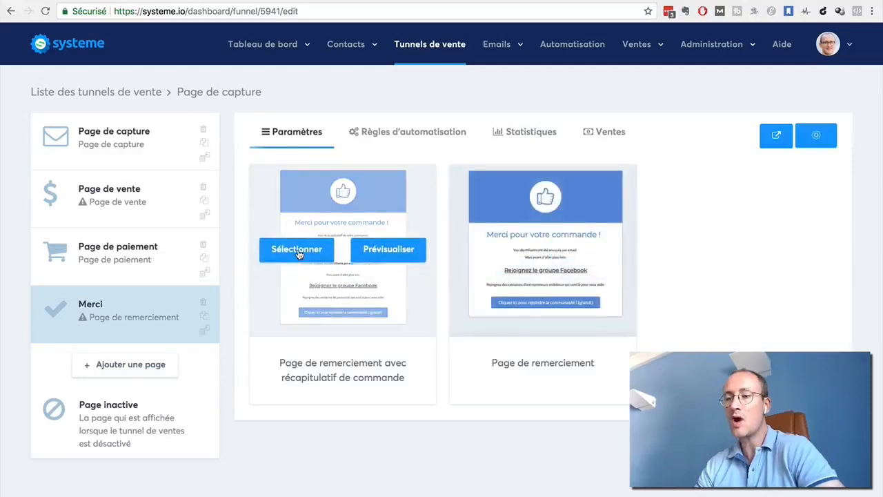
left_click(297, 251)
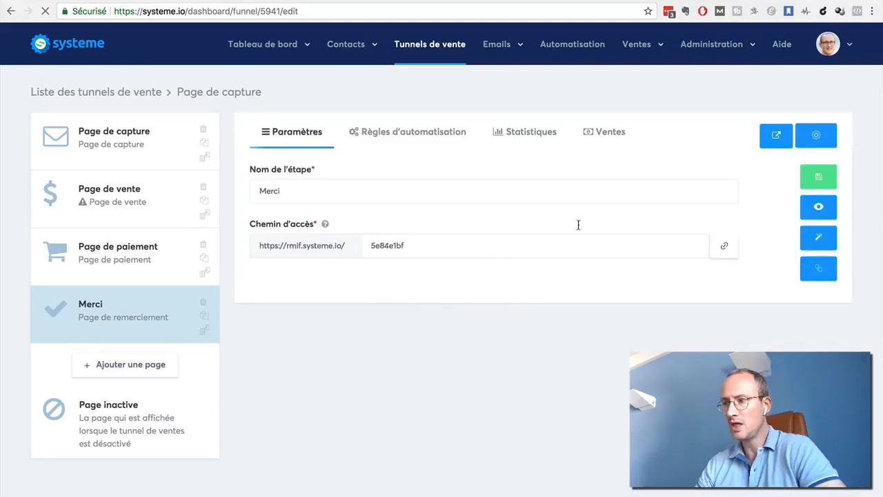
left_click(820, 178)
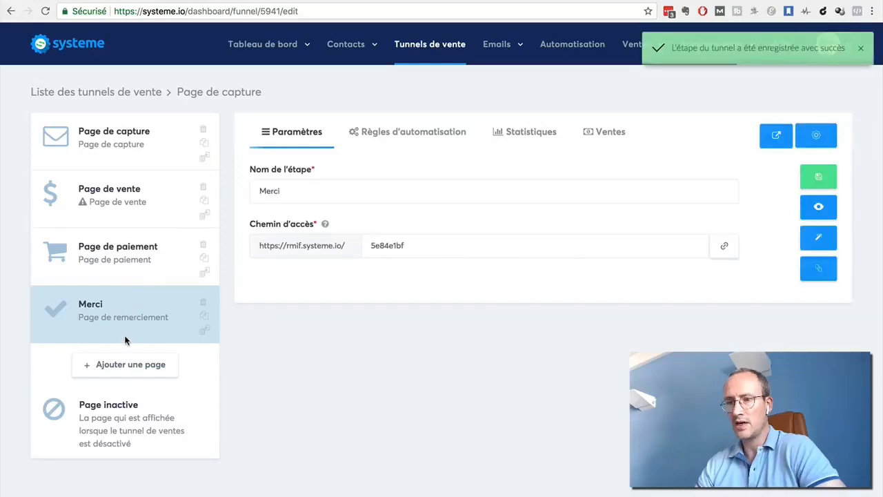
- Add a funnel step named "Upsell 1" of the type "Upsell" and apply the "upsell" template to it
left_click(109, 365)
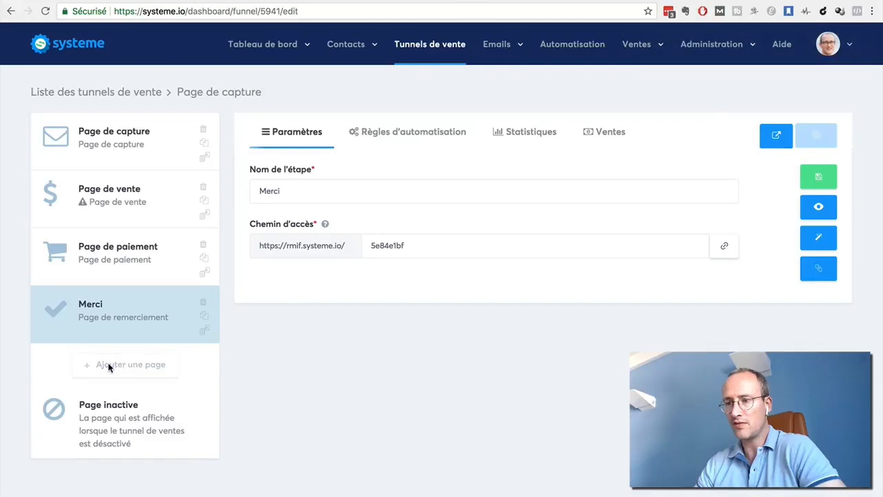
type("Up")
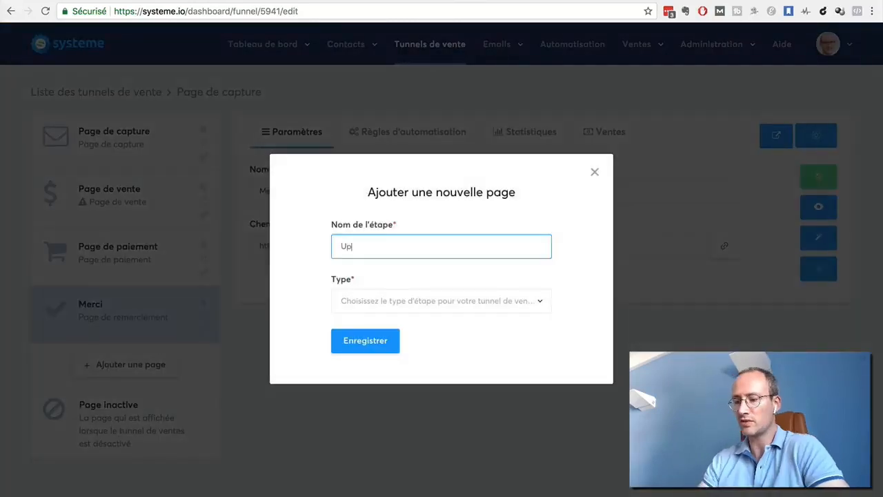
type("sell 1")
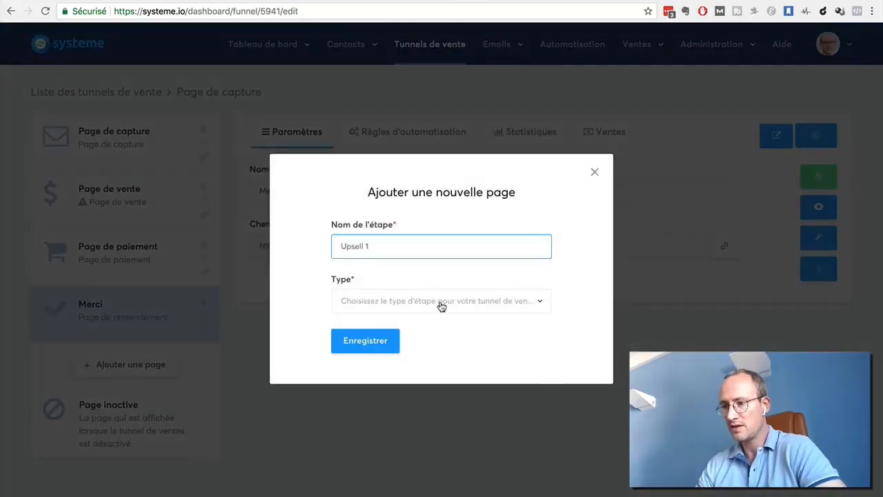
left_click(442, 306)
scroll(410, 378, "down", 4)
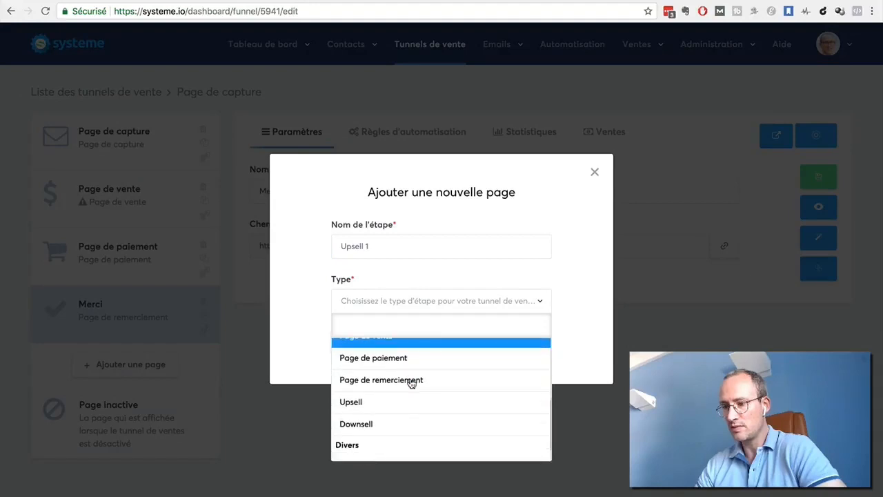
scroll(400, 386, "down", 1)
left_click(385, 387)
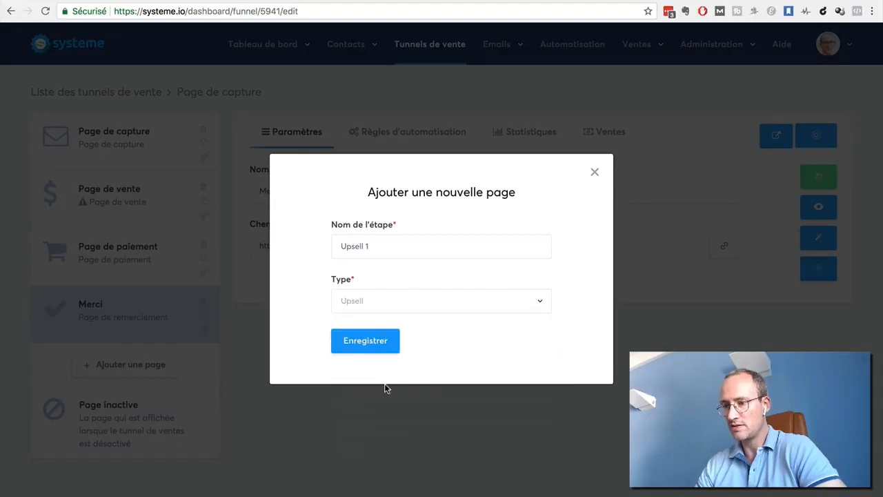
left_click(355, 345)
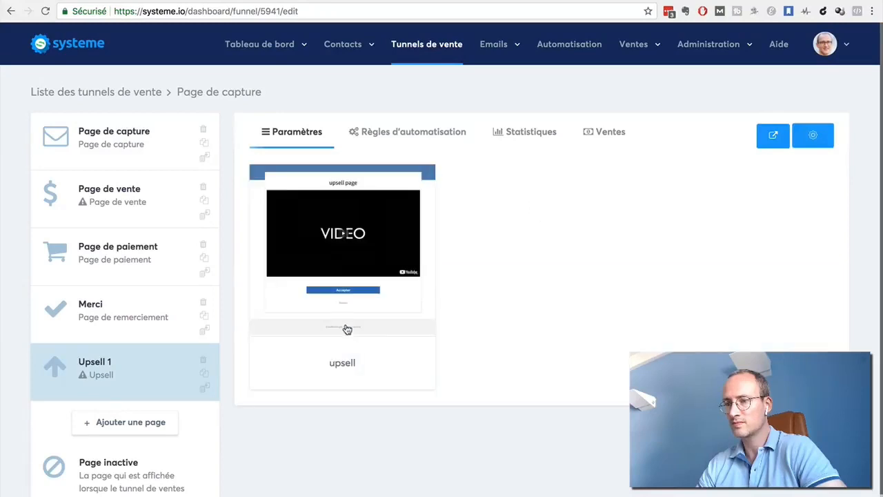
mouse_move(326, 243)
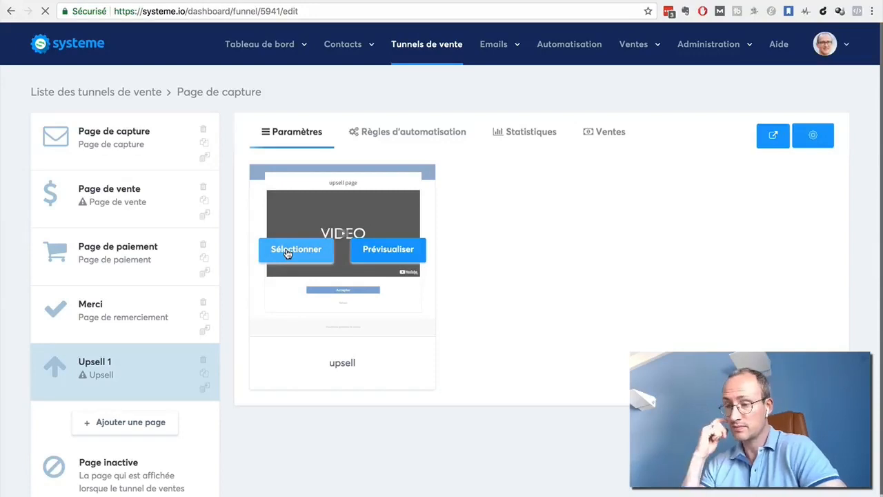
left_click(288, 254)
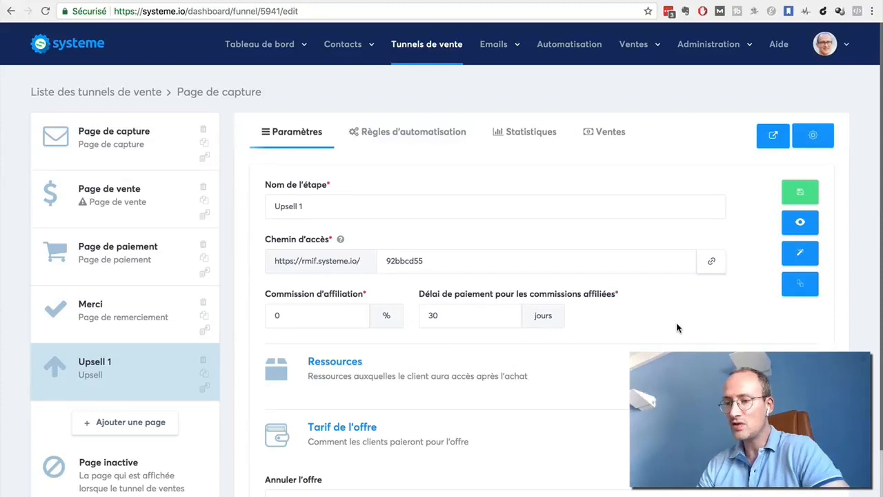
- Preview the "Upsell 1" page, examine its video and its accept and refuse options, and return to the funnel
left_click(800, 224)
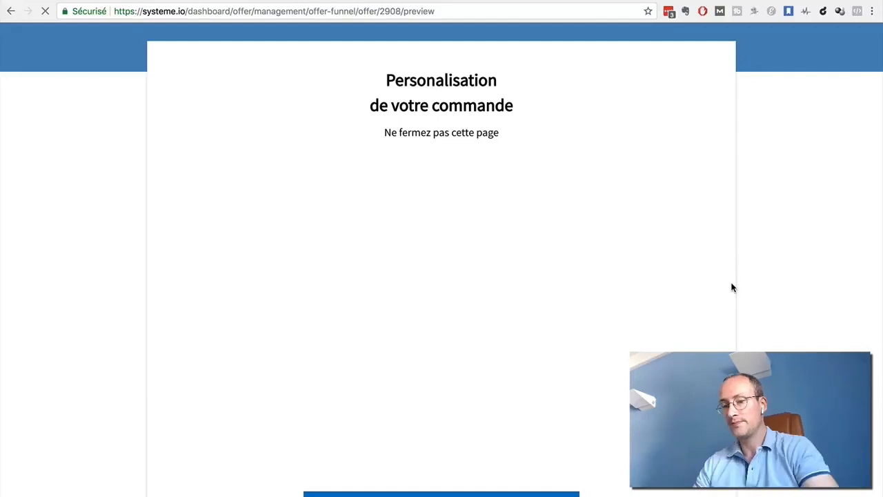
scroll(733, 288, "down", 2)
scroll(733, 288, "up", 1)
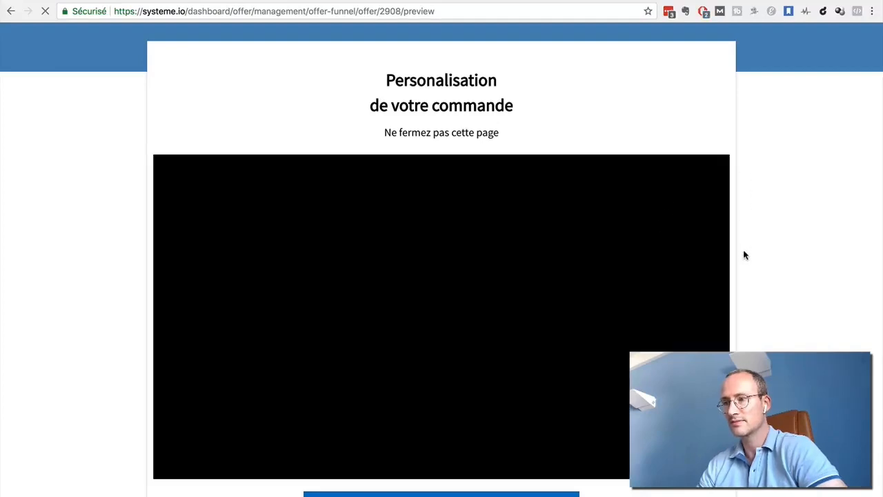
scroll(744, 255, "down", 3)
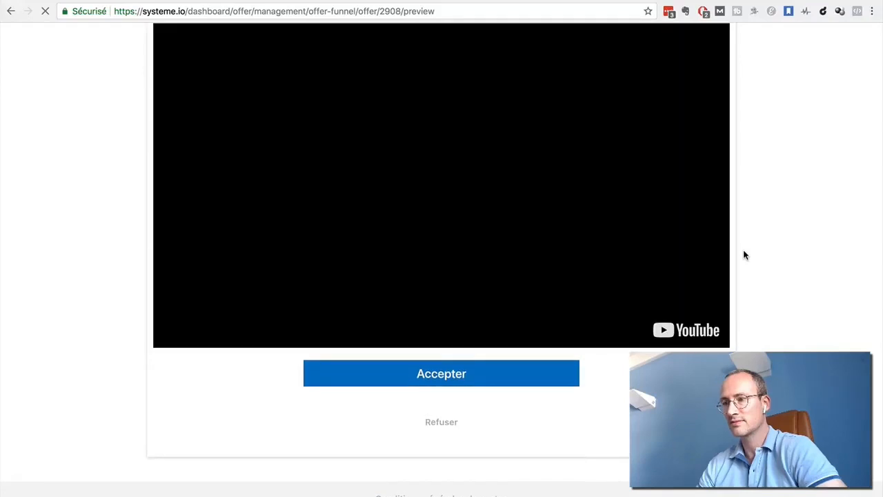
scroll(744, 255, "up", 3)
scroll(744, 255, "down", 3)
scroll(744, 255, "up", 3)
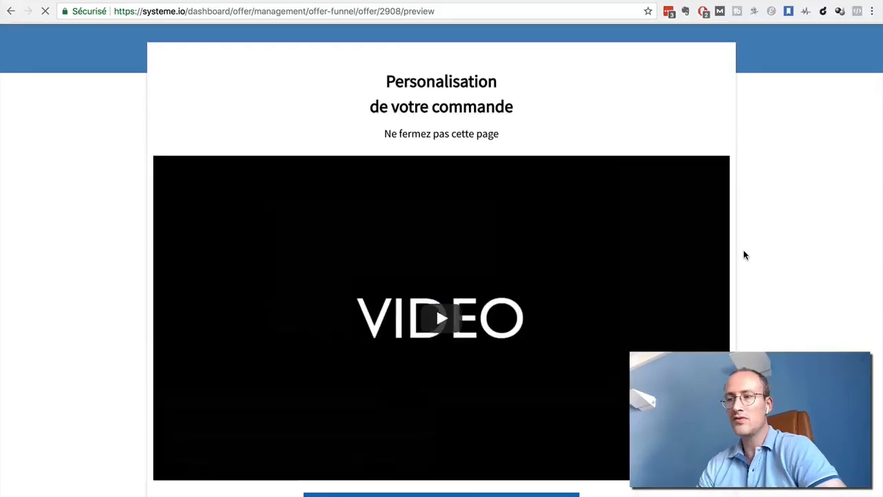
scroll(744, 255, "down", 3)
scroll(744, 255, "up", 2)
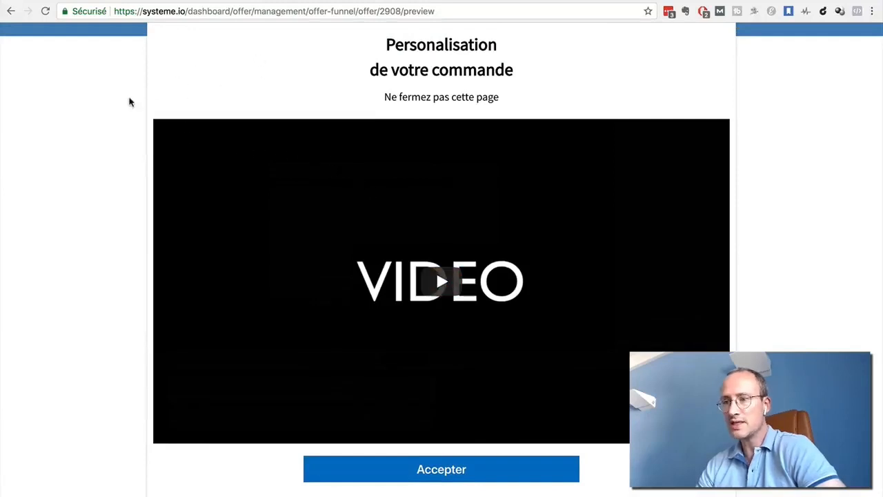
left_click(10, 11)
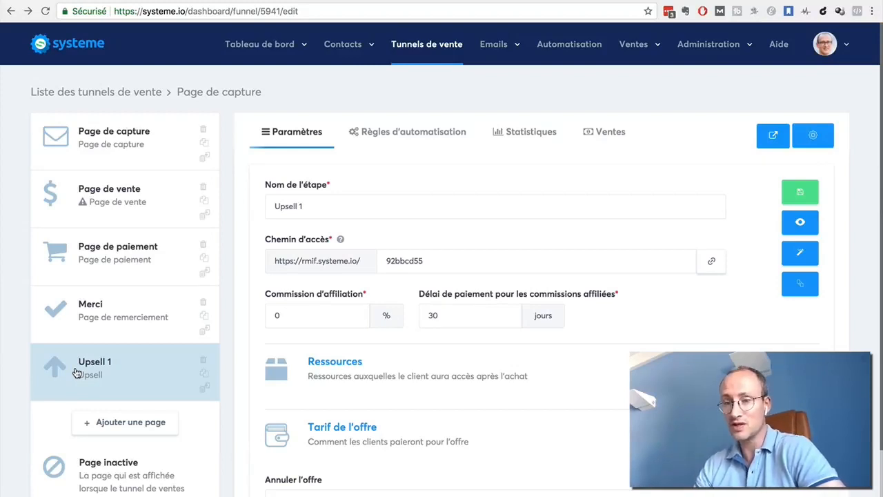
- Move the "Upsell 1" step before the "Merci" step in the funnel
left_click_drag(73, 372, 74, 311)
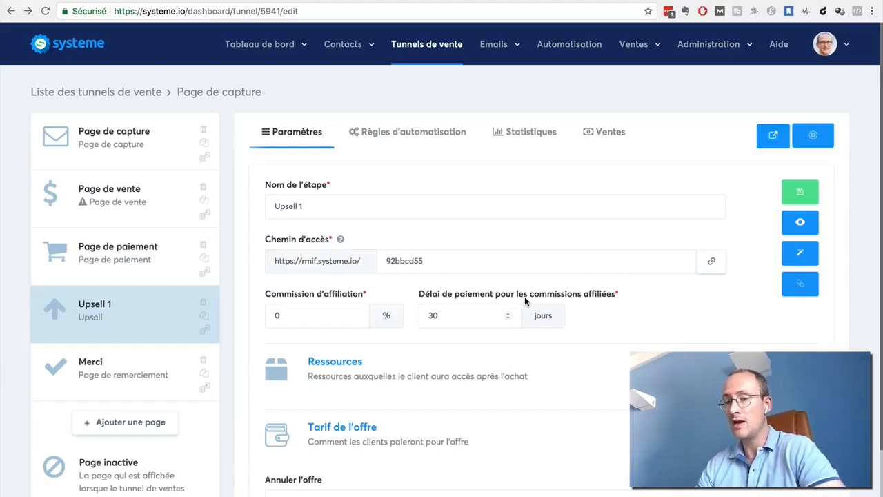
scroll(524, 296, "down", 2)
scroll(525, 297, "up", 2)
- Examine the funnel's statistics and sales list, and open its automation rules
left_click(522, 135)
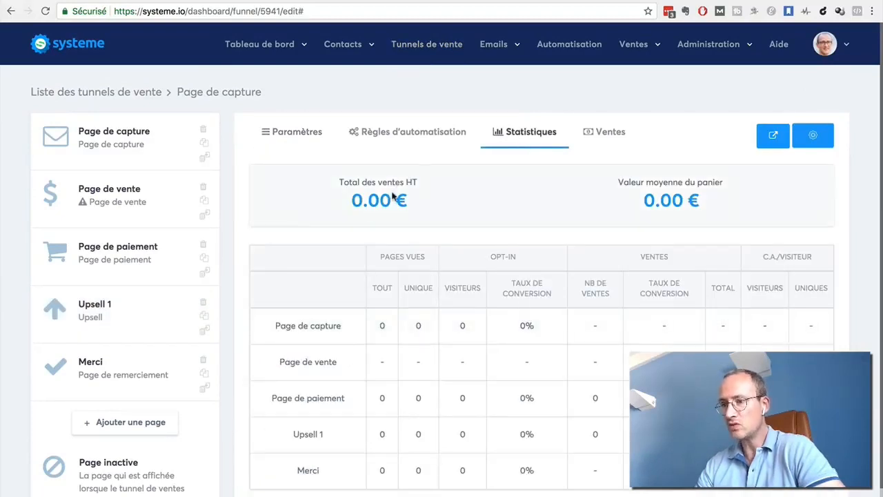
left_click(604, 136)
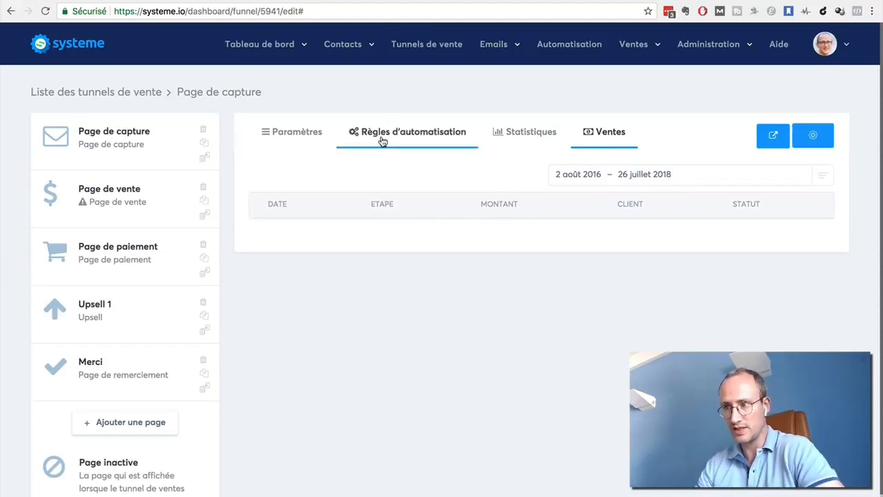
left_click(520, 138)
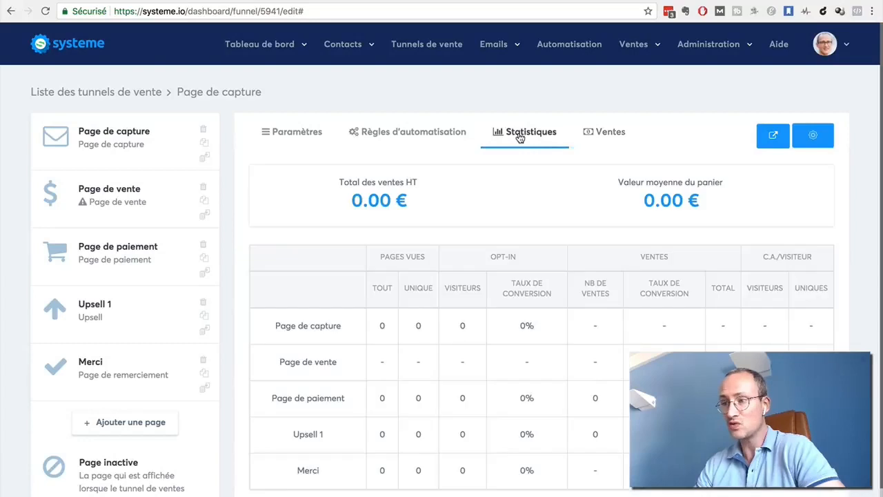
left_click(603, 142)
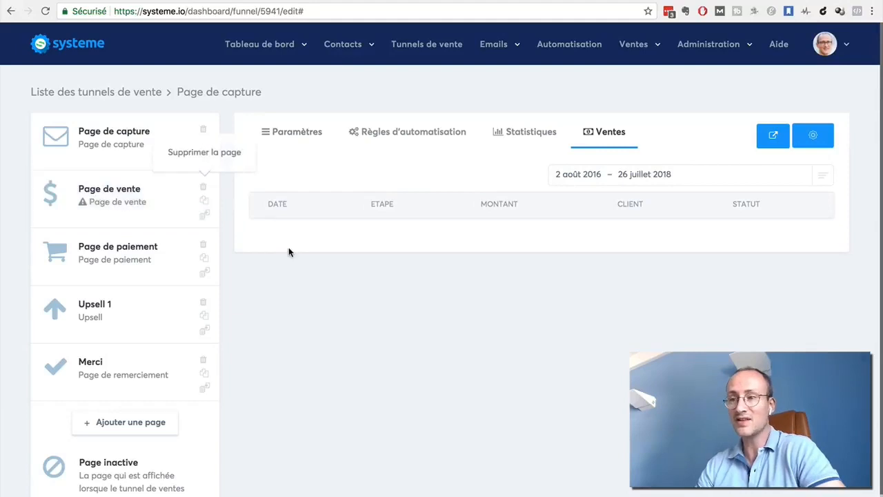
left_click(382, 135)
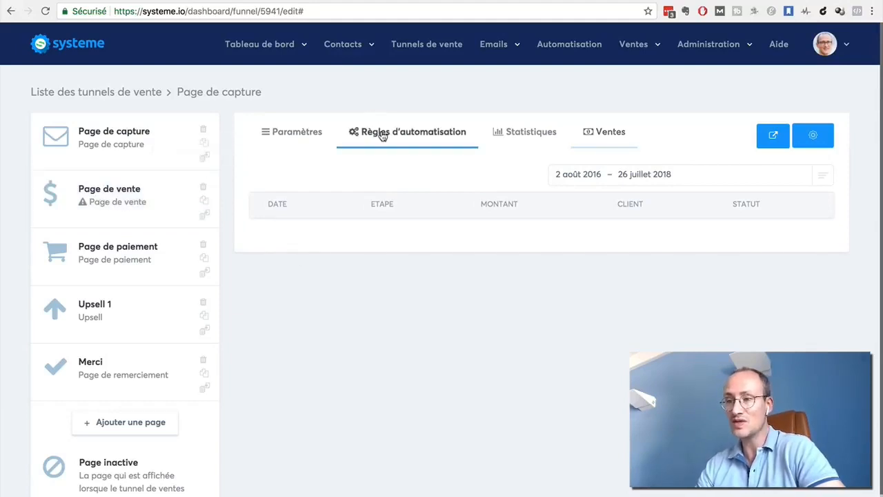